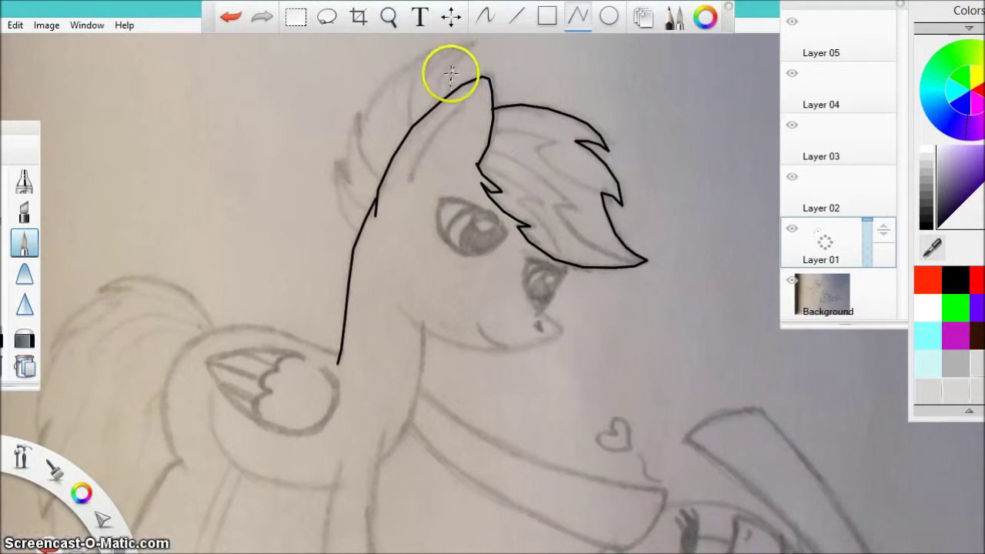
- Trace the spiky mane behind the ear and the forelock's strands in black on Layer 01, using the Polyline tool
mouse_move(425, 75)
left_mouse_down()
mouse_move(354, 125)
mouse_move(347, 177)
mouse_move(334, 186)
mouse_move(356, 234)
left_mouse_up()
left_click_drag(599, 189, 621, 204)
left_click_drag(495, 151, 521, 157)
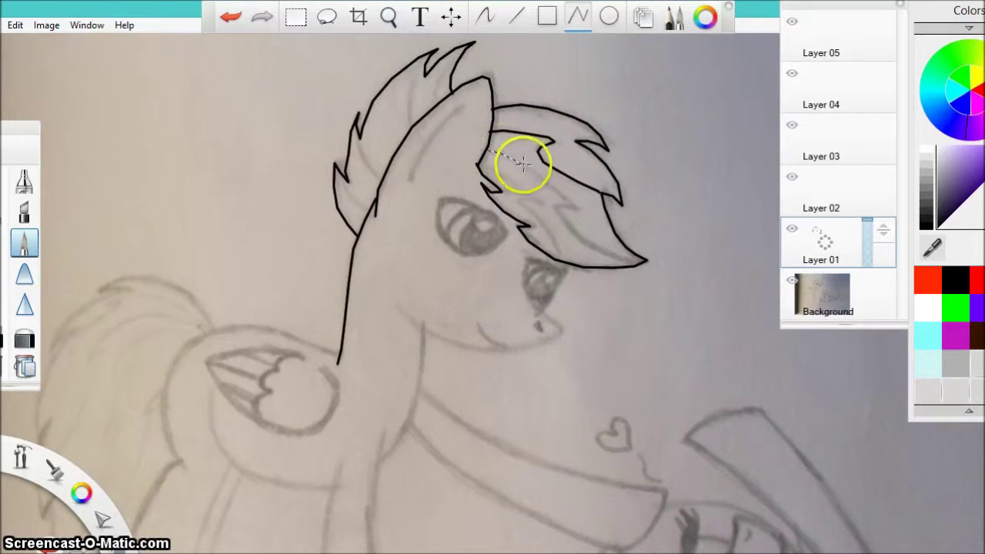
mouse_move(575, 207)
left_mouse_down()
mouse_move(616, 259)
mouse_move(645, 262)
left_mouse_up()
left_click_drag(525, 201, 559, 254)
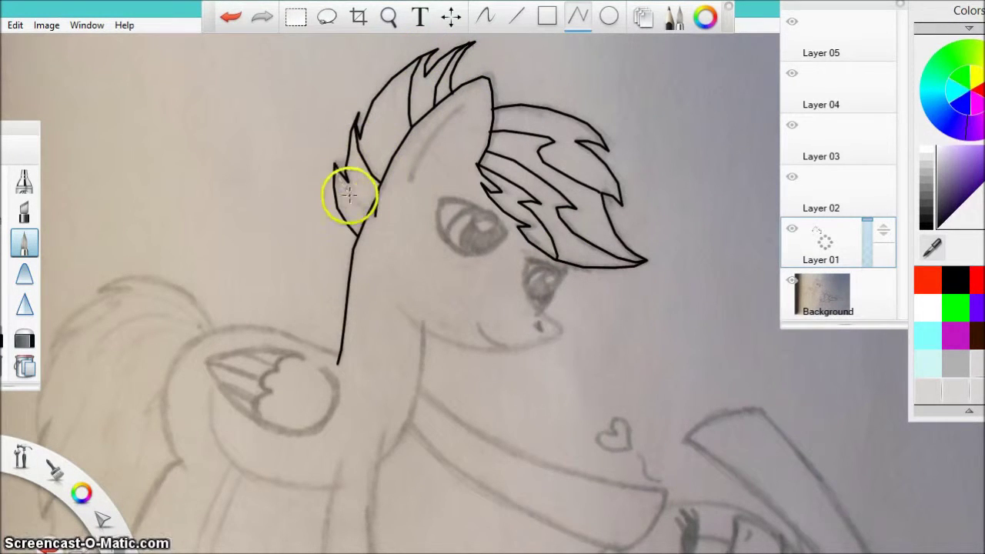
- Trace the crease inside the first pony's ear with a black pencil polyline
left_click(485, 15)
left_click(389, 16)
left_click_drag(492, 277, 441, 85)
left_click_drag(442, 85, 419, 254)
left_click(468, 189)
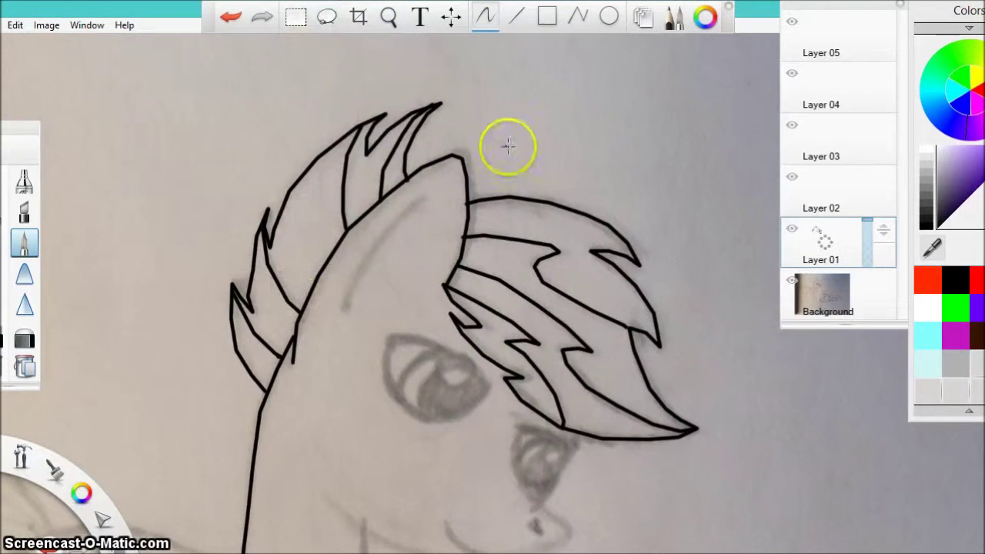
left_click(2, 336)
left_click(24, 243)
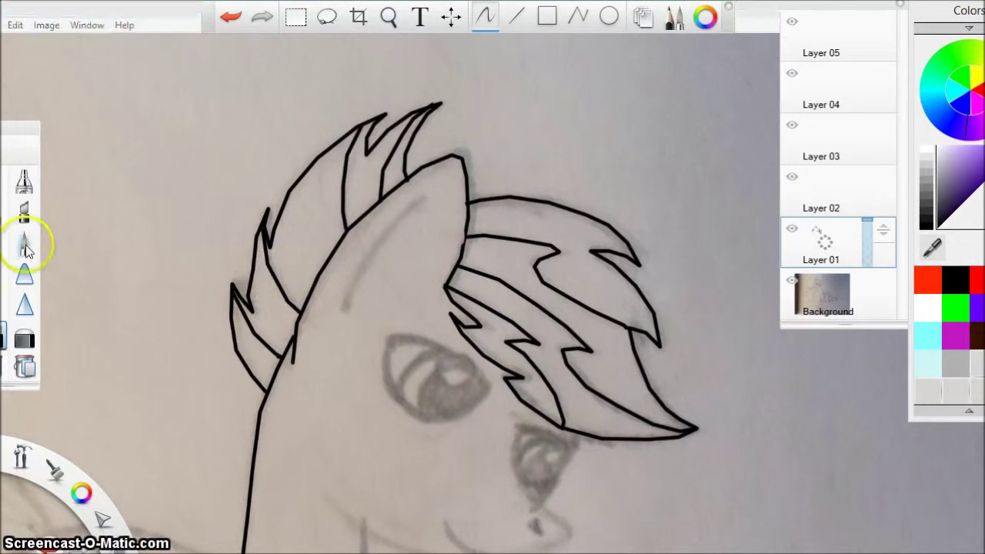
left_click(577, 16)
double_click(421, 198)
- Trace the upper lids of both of the first pony's eyes with a thicker pencil line
double_click(24, 243)
left_click(171, 343)
left_click(391, 340)
left_click_drag(74, 261, 74, 261)
left_click(415, 341)
left_click(442, 352)
left_click(466, 365)
double_click(487, 386)
double_click(570, 452)
- Return to a thinner pencil line and trace the near eye's lower outline and the far eye's edge into the muzzle
double_click(24, 243)
left_click(209, 258)
left_click(170, 344)
left_click(390, 343)
left_click(386, 382)
left_click(421, 420)
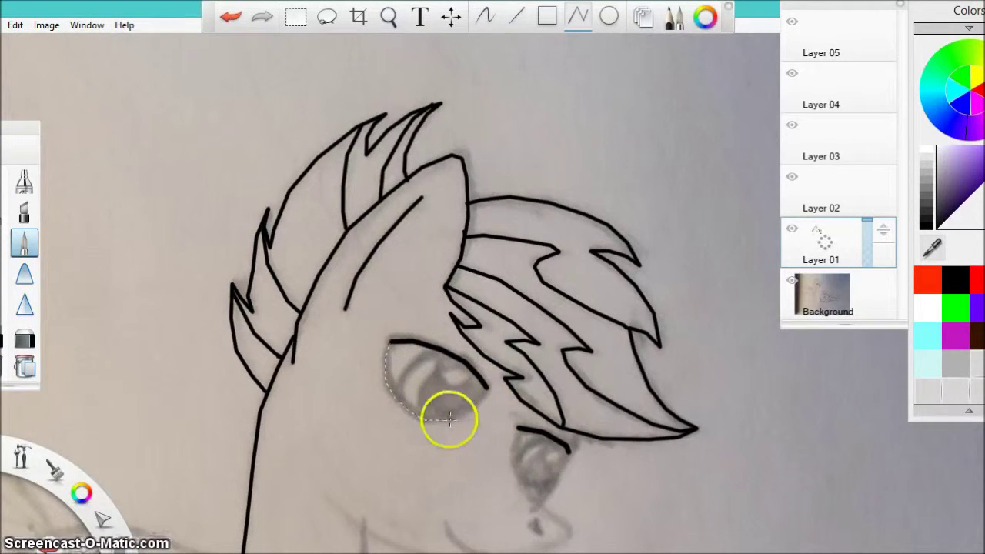
left_click(449, 417)
double_click(485, 386)
double_click(566, 531)
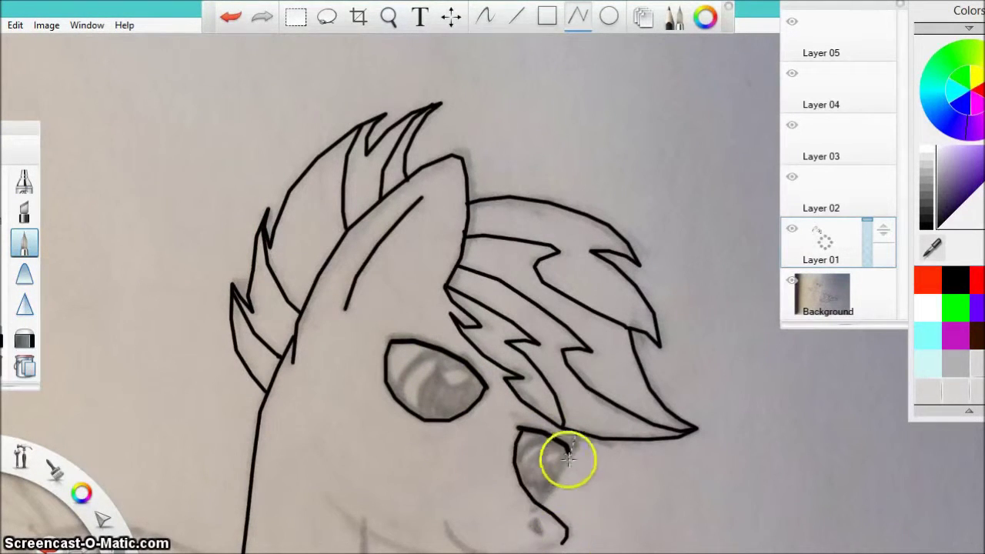
- Trace the irises and highlights inside both eyes and close the far eye's outline
double_click(517, 456)
left_click(541, 456)
left_click(553, 467)
double_click(565, 447)
double_click(541, 488)
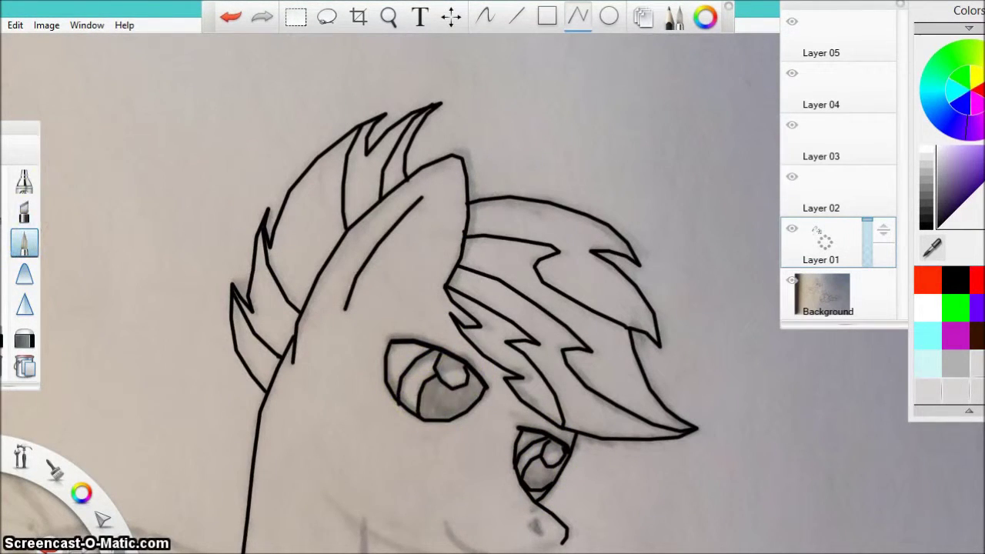
- Trace the first pony's chin and jawline from the muzzle tip back to the cheek
key("e")
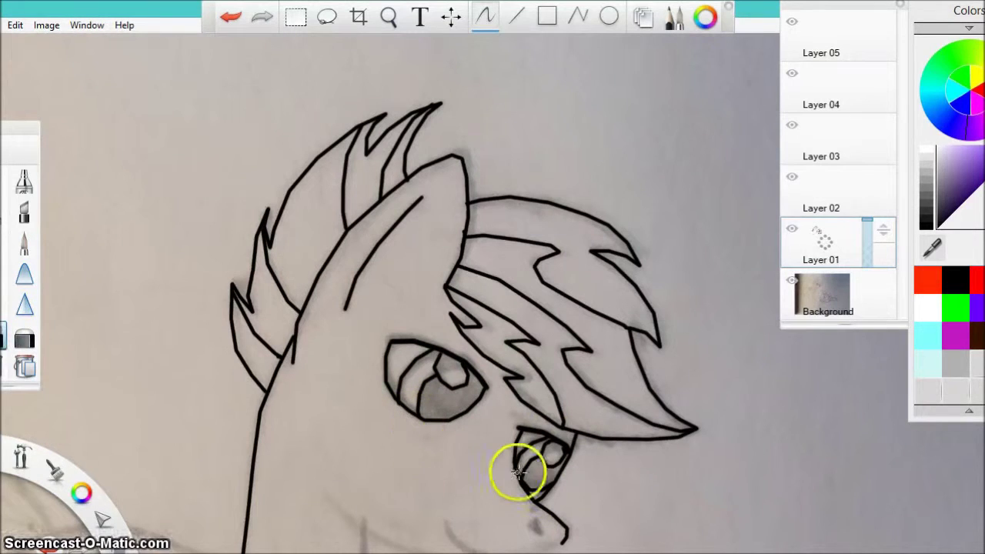
left_click(25, 242)
left_click(580, 18)
key("space")
left_click_drag(444, 328, 517, 74)
left_click(633, 290)
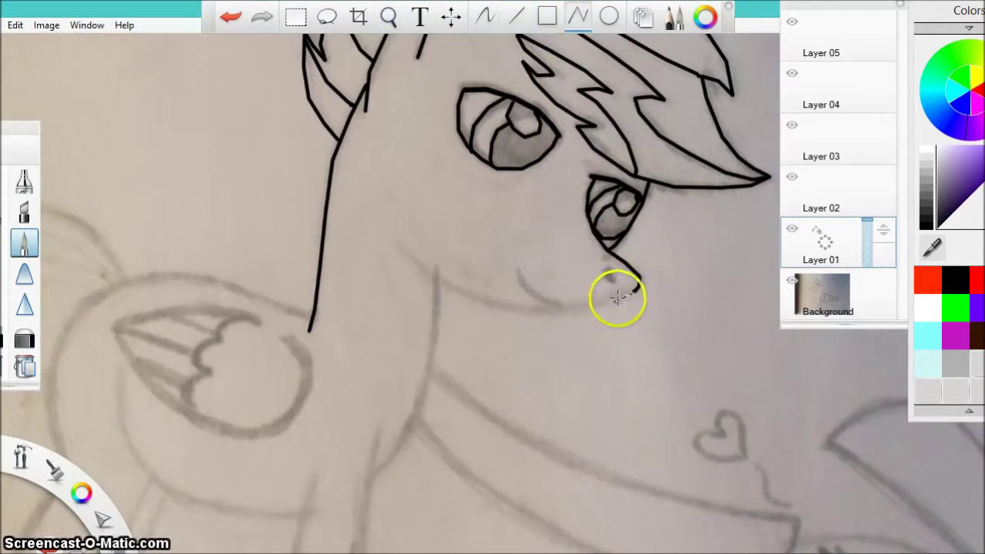
left_click(492, 300)
double_click(398, 248)
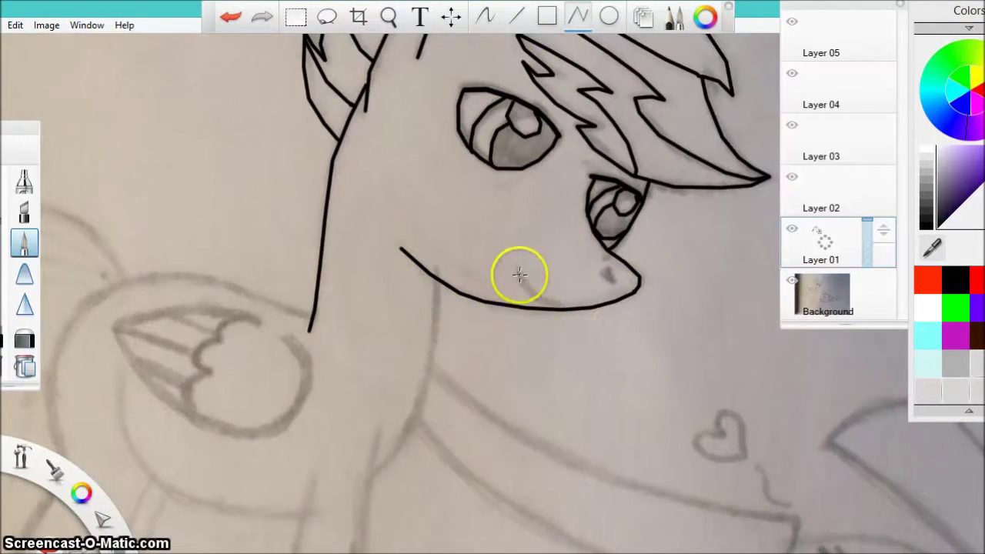
- Trace the smile and nostril, and the front of the neck down to the chest
left_click(437, 299)
left_click(434, 354)
left_click(422, 409)
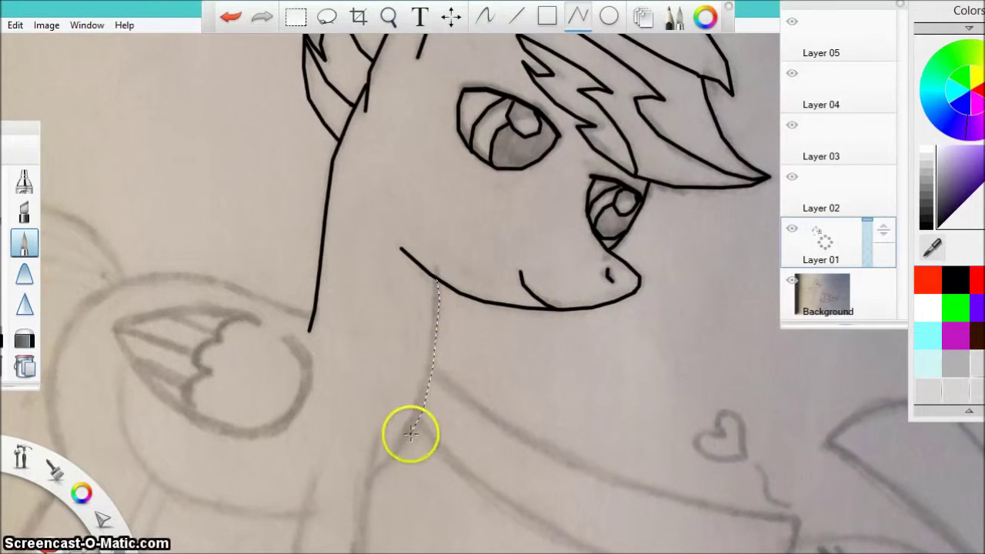
left_click(410, 433)
left_click(390, 463)
double_click(370, 481)
- Trace the first pony's standing foreleg from the chest down around the hoof and back up to the belly
key("space")
left_click_drag(420, 266, 455, 95)
key("space")
left_click_drag(414, 215, 464, 10)
left_click(580, 14)
left_click(408, 64)
left_click(387, 192)
left_click(416, 364)
left_click(476, 496)
left_click(477, 511)
left_click_drag(429, 524, 46, 285)
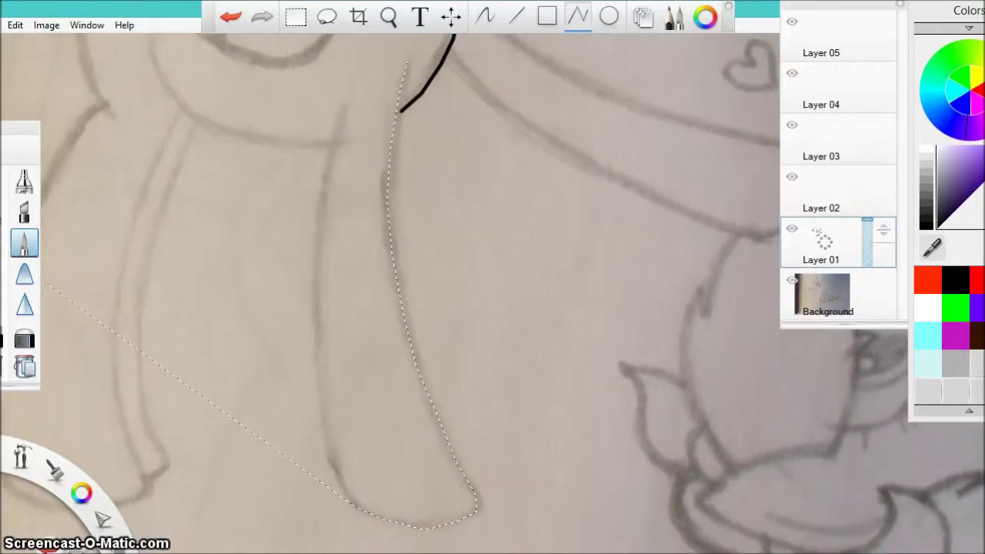
mouse_move(390, 146)
left_mouse_down()
mouse_move(477, 513)
mouse_move(399, 525)
mouse_move(336, 485)
mouse_move(315, 389)
mouse_move(315, 227)
mouse_move(341, 111)
left_mouse_up()
double_click(340, 112)
- Trace the belly curve from below the wing to the top of the standing foreleg
double_click(755, 9)
left_click(723, 83)
key("space")
mouse_move(192, 120)
left_mouse_down()
mouse_move(267, 160)
mouse_move(321, 208)
left_mouse_up()
mouse_move(358, 302)
left_mouse_down()
mouse_move(440, 332)
mouse_move(500, 333)
left_mouse_up()
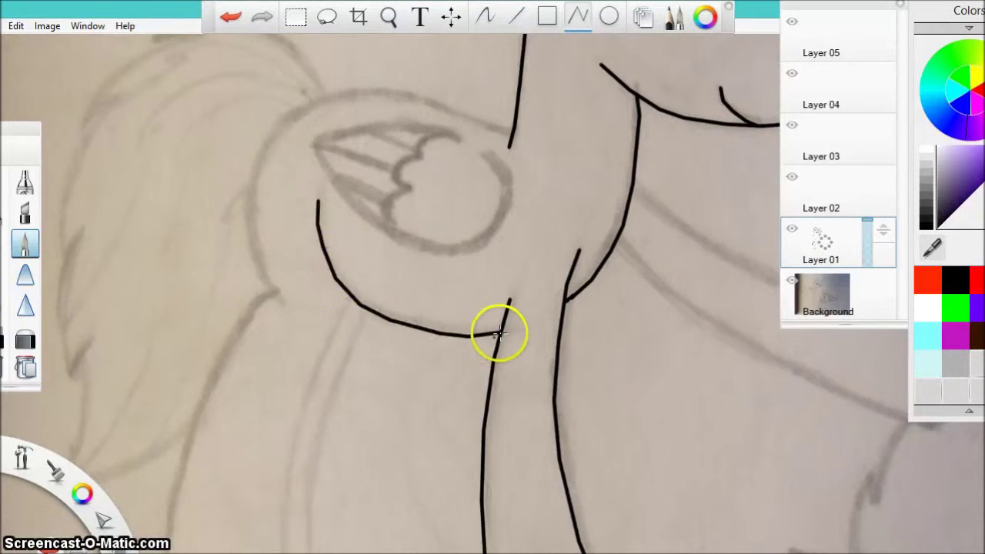
- Trace the folded wing's outline, its scalloped inner edge and the feather dividing lines
mouse_move(379, 228)
left_mouse_down()
mouse_move(380, 125)
mouse_move(452, 132)
left_mouse_up()
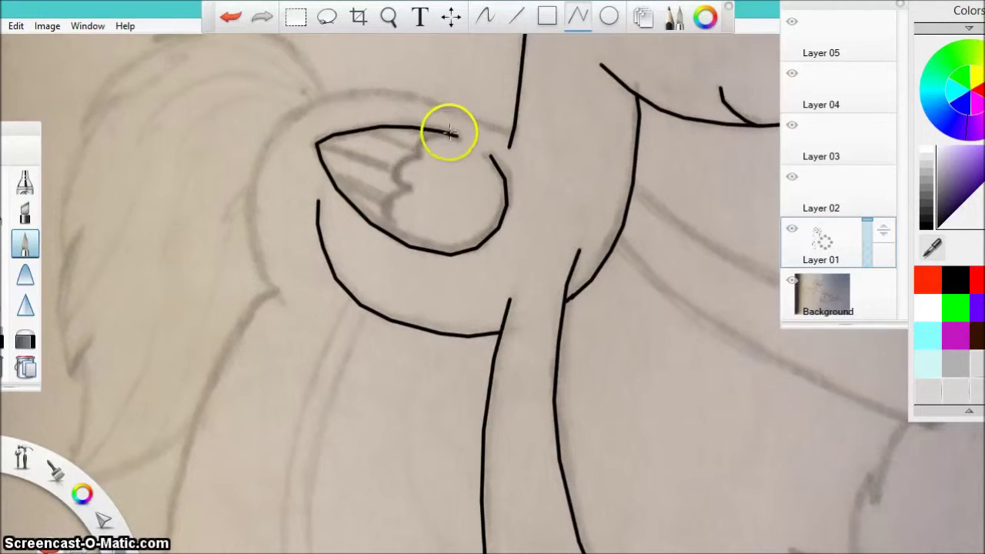
double_click(396, 238)
left_click(396, 171)
double_click(317, 145)
left_click(419, 155)
left_click(388, 202)
double_click(329, 175)
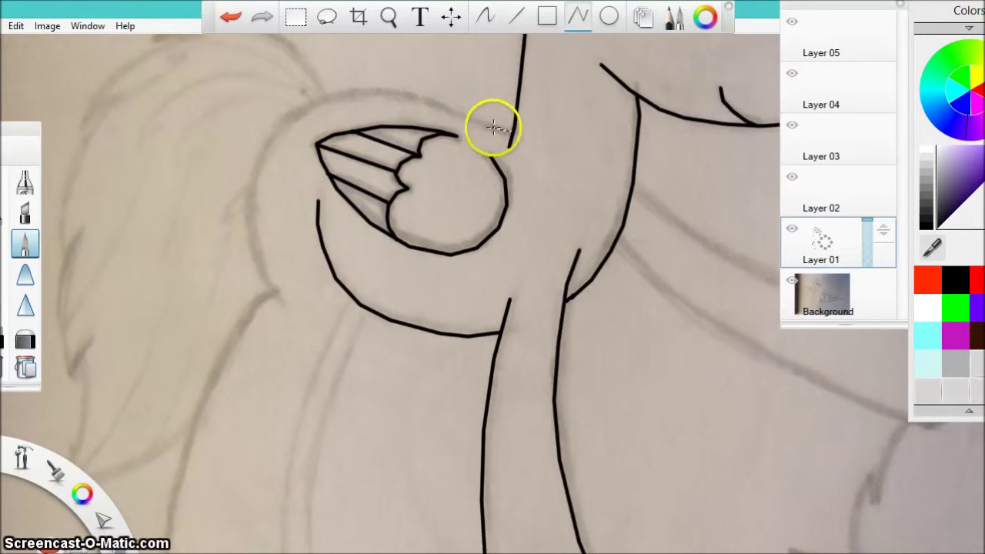
- Trace the first pony's back and rump, and the outstretched foreleg reaching toward the other pony
mouse_move(329, 94)
left_mouse_down()
mouse_move(303, 110)
mouse_move(256, 175)
mouse_move(253, 242)
mouse_move(286, 311)
left_mouse_up()
left_click_drag(520, 86, 167, 80)
mouse_move(339, 229)
left_mouse_down()
mouse_move(509, 303)
mouse_move(635, 323)
mouse_move(643, 340)
mouse_move(590, 412)
mouse_move(474, 381)
mouse_move(320, 289)
mouse_move(261, 231)
left_mouse_up()
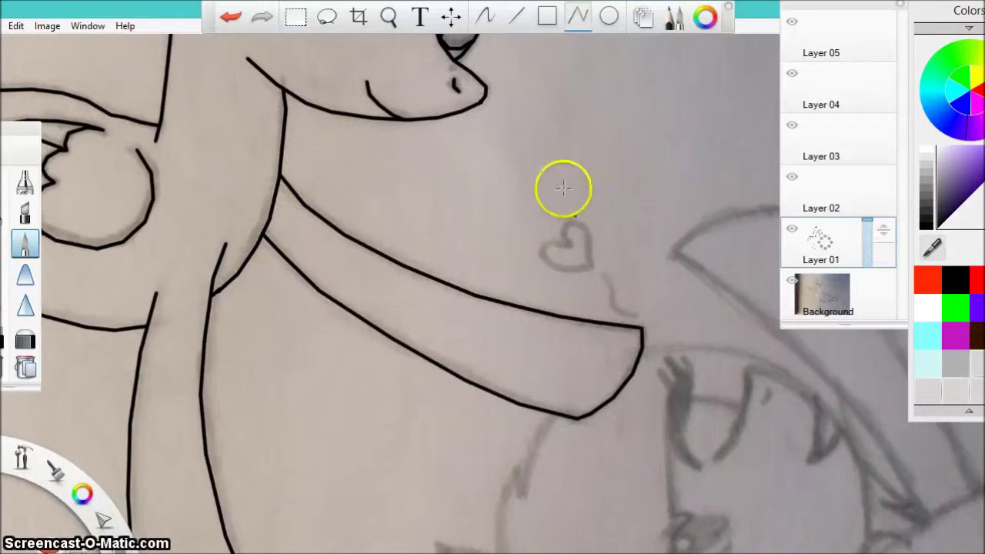
- Trace the small heart above the outstretched foreleg and the short curved mark beside it
mouse_move(587, 241)
left_mouse_down()
mouse_move(549, 245)
mouse_move(551, 266)
mouse_move(590, 261)
mouse_move(567, 222)
left_mouse_up()
key("ctrl+z")
left_click_drag(612, 306, 638, 319)
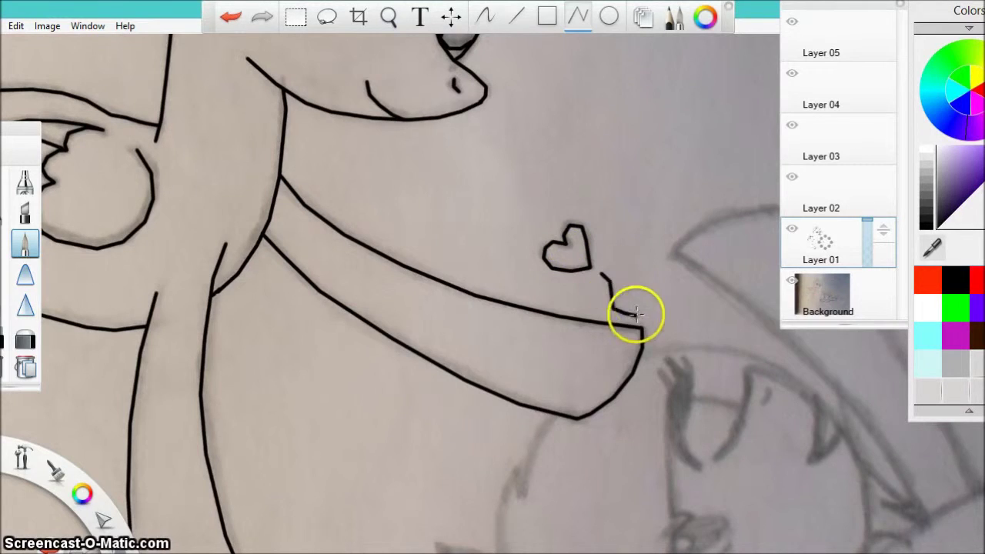
left_click_drag(638, 319, 639, 320)
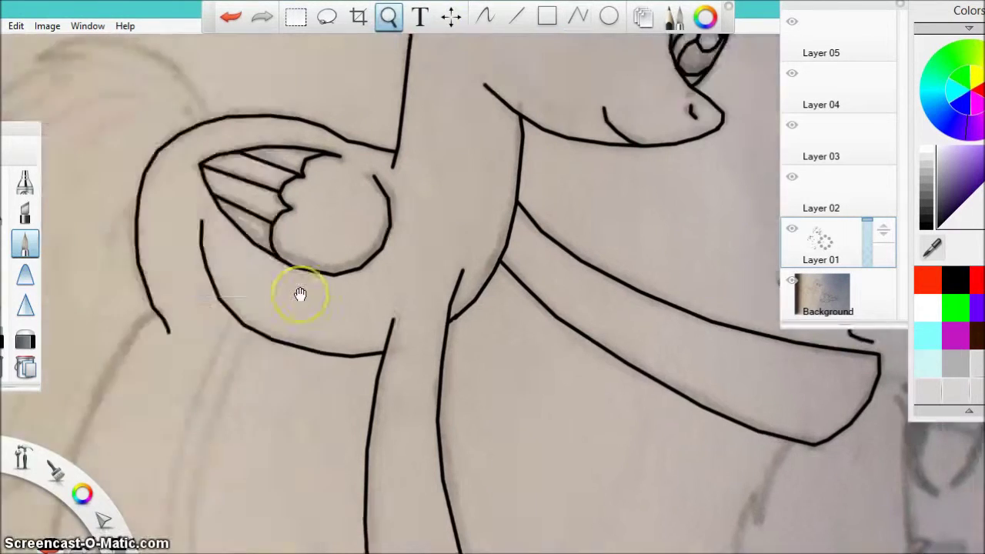
- Trace the first pony's hind leg from the belly down around the hoof and up to the rump
left_click_drag(300, 294, 406, 149)
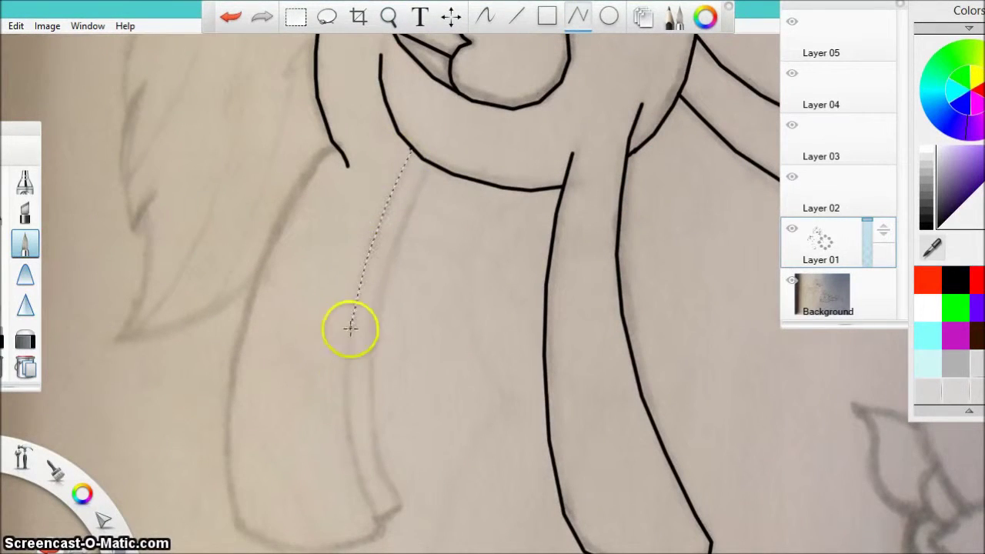
mouse_move(362, 496)
left_mouse_down()
mouse_move(284, 378)
mouse_move(348, 549)
left_mouse_up()
mouse_move(235, 525)
left_mouse_down()
mouse_move(225, 426)
mouse_move(247, 300)
mouse_move(335, 147)
left_mouse_up()
- Trace the tail's jagged outer outline from the rump around to the back of the hind leg
key("space")
left_click_drag(464, 193, 601, 362)
mouse_move(356, 59)
left_mouse_down()
mouse_move(290, 137)
mouse_move(310, 132)
mouse_move(267, 219)
mouse_move(275, 267)
mouse_move(260, 313)
mouse_move(274, 400)
mouse_move(290, 367)
left_mouse_up()
left_click_drag(393, 445, 389, 452)
key("ctrl+z")
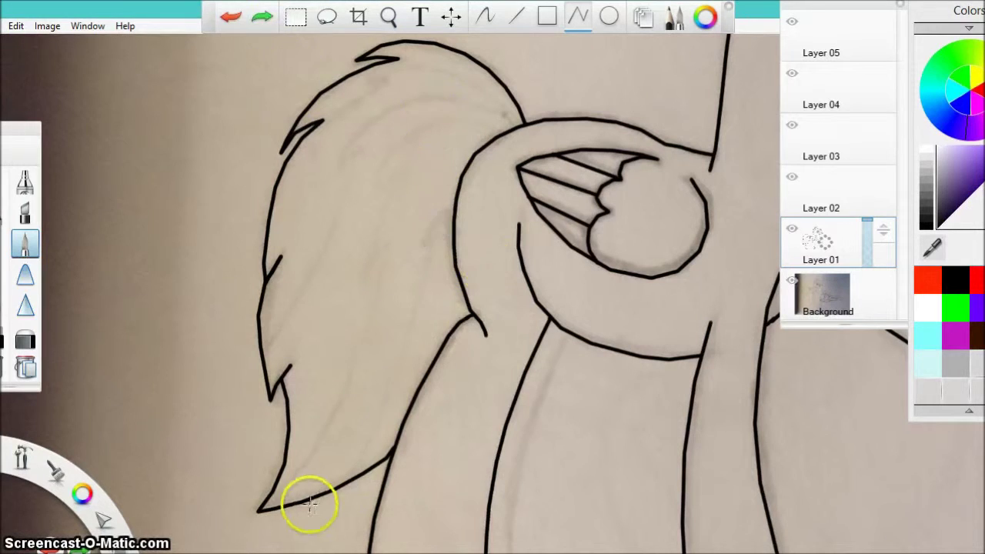
- Trace the strand lines inside the tail, from its base down to the tail's lower edge and tip
left_click_drag(394, 382, 365, 470)
left_click_drag(365, 79, 357, 60)
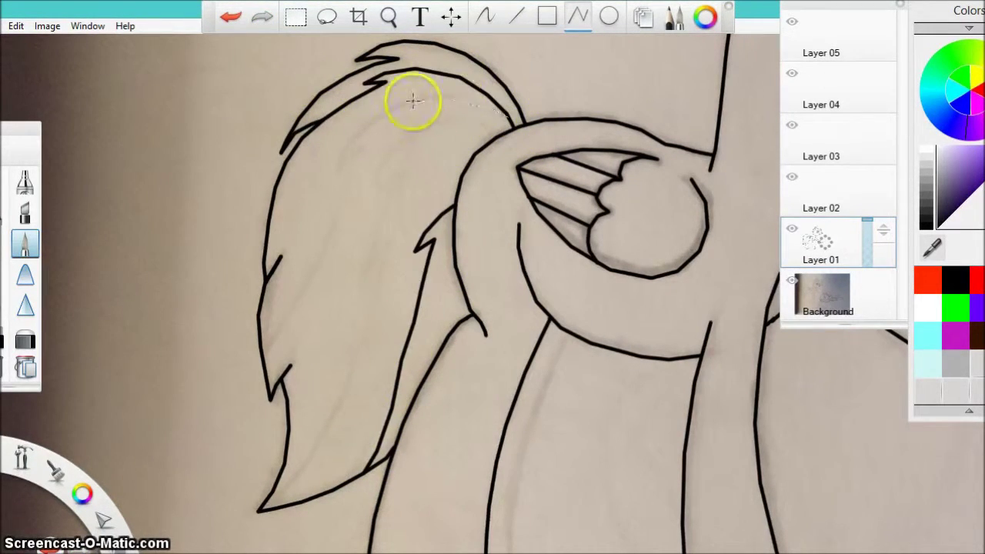
mouse_move(355, 156)
left_mouse_down()
mouse_move(294, 315)
mouse_move(266, 350)
left_mouse_up()
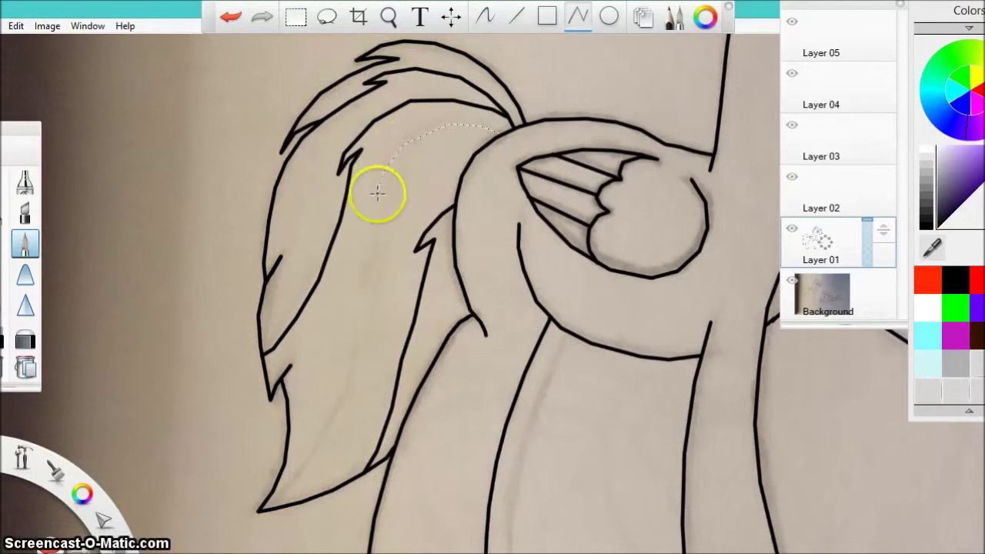
left_click(347, 398)
left_click(292, 490)
double_click(263, 508)
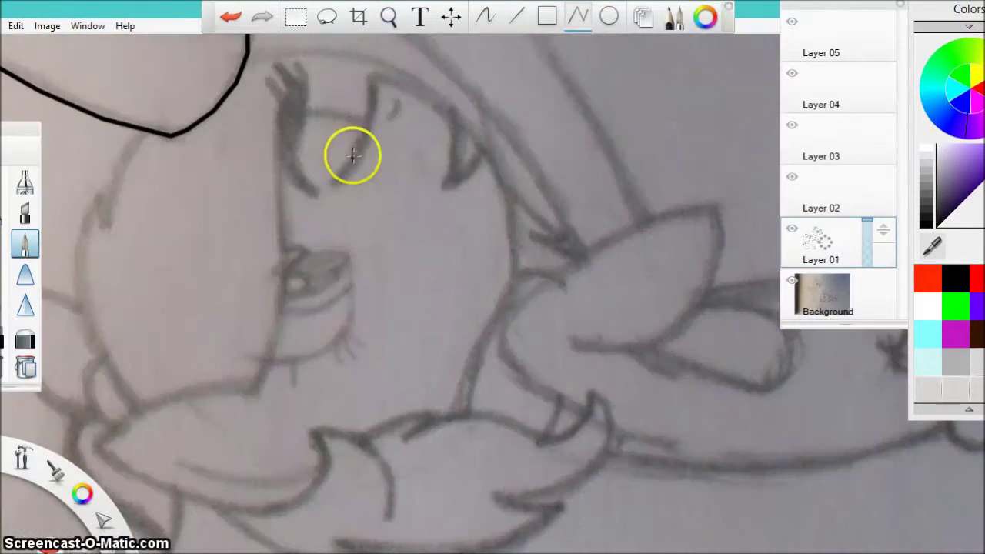
- Trace the second pony's curled hair lock below the face, the long hair edge across the face and the upper lashes
mouse_move(255, 388)
left_mouse_down()
mouse_move(127, 417)
mouse_move(100, 447)
mouse_move(154, 482)
mouse_move(261, 509)
mouse_move(326, 472)
mouse_move(320, 432)
mouse_move(384, 452)
mouse_move(386, 514)
left_mouse_up()
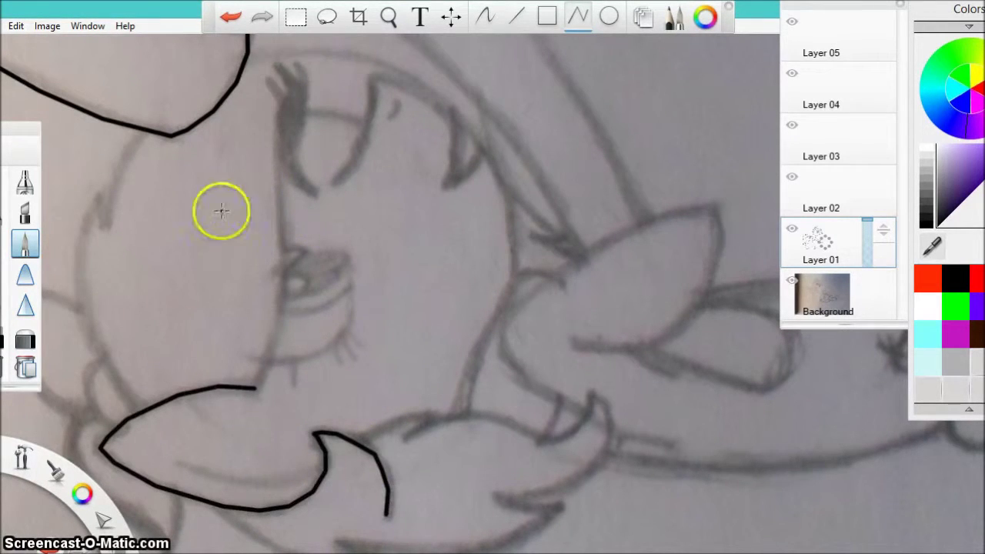
mouse_move(287, 266)
left_mouse_down()
mouse_move(282, 184)
mouse_move(294, 77)
mouse_move(239, 100)
left_mouse_up()
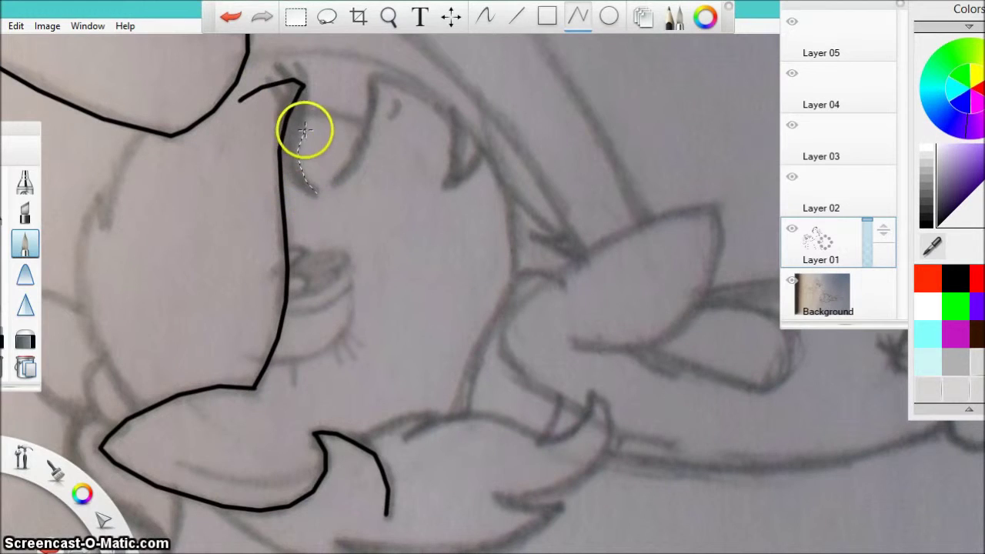
left_click_drag(299, 80, 299, 80)
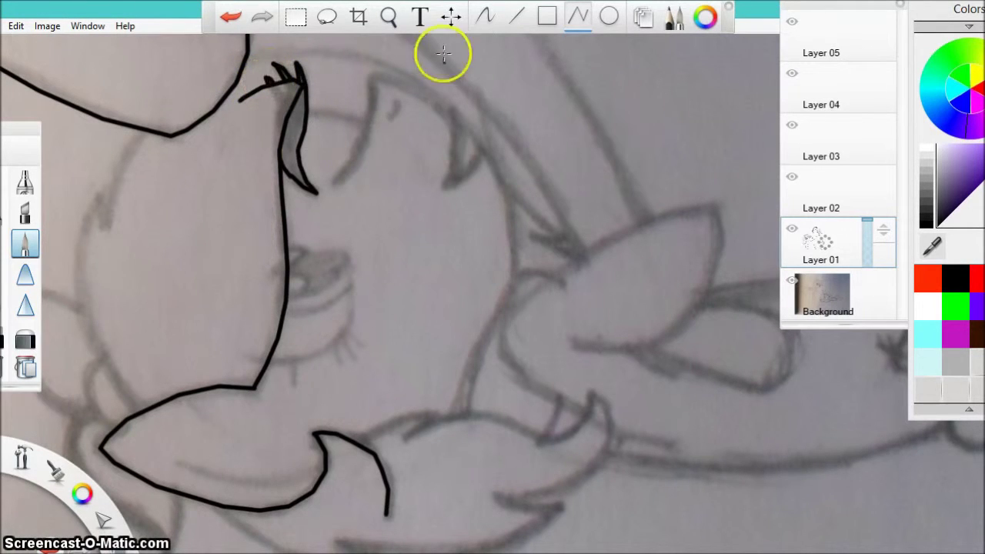
- Trace the second pony's curved face contours, and the open eye with its iris, lids and lashes
left_click_drag(318, 112, 363, 123)
mouse_move(373, 84)
left_mouse_down()
mouse_move(405, 82)
mouse_move(452, 114)
mouse_move(461, 131)
mouse_move(454, 183)
mouse_move(483, 149)
mouse_move(514, 274)
left_mouse_up()
mouse_move(348, 300)
left_mouse_down()
mouse_move(338, 341)
mouse_move(269, 360)
left_mouse_up()
left_click_drag(339, 252, 286, 275)
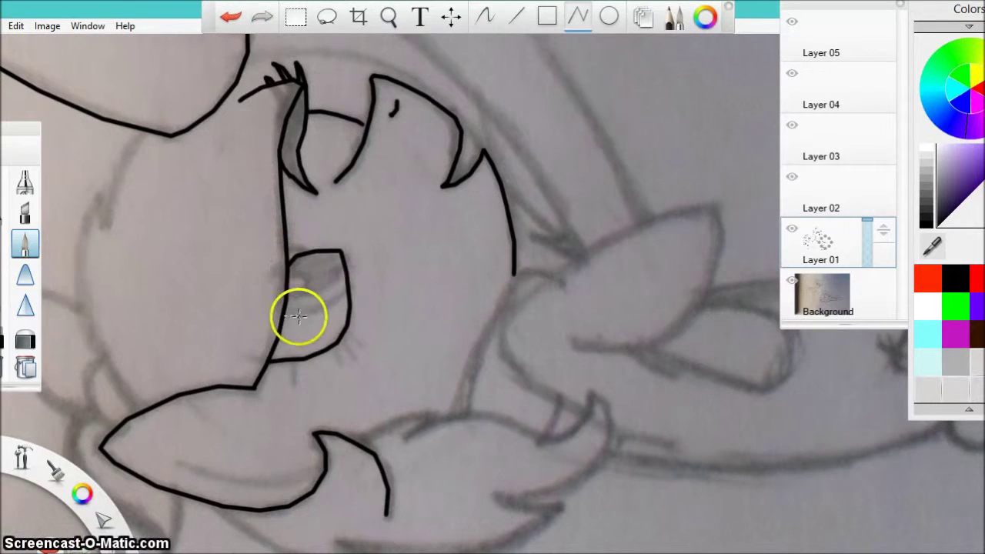
left_click_drag(303, 295, 344, 275)
left_click_drag(294, 385, 293, 364)
left_click_drag(358, 345, 342, 336)
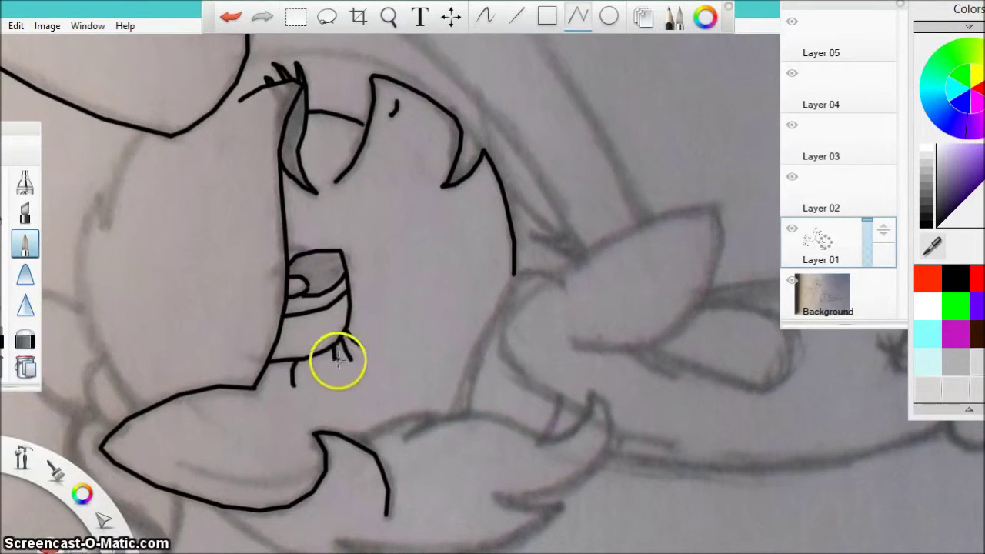
- Trace the upper edge of the second pony's lower hair mass and the curve over the top of the head
mouse_move(349, 441)
left_mouse_down()
mouse_move(431, 413)
mouse_move(580, 417)
mouse_move(592, 394)
left_mouse_up()
key("space")
left_click_drag(249, 62, 366, 161)
left_click_drag(459, 153, 602, 247)
left_click(230, 15)
mouse_move(367, 158)
left_mouse_down()
mouse_move(444, 152)
mouse_move(595, 228)
mouse_move(598, 250)
mouse_move(689, 354)
left_mouse_up()
key("space")
- Trace the outer edge of the second pony's large hair section and the pointed locks beside it
left_click_drag(264, 282, 354, 136)
mouse_move(316, 229)
left_mouse_down()
mouse_move(294, 286)
mouse_move(351, 417)
left_mouse_up()
mouse_move(221, 290)
left_mouse_down()
mouse_move(249, 395)
mouse_move(300, 414)
left_mouse_up()
left_click_drag(310, 367, 328, 431)
left_click_drag(300, 414, 279, 438)
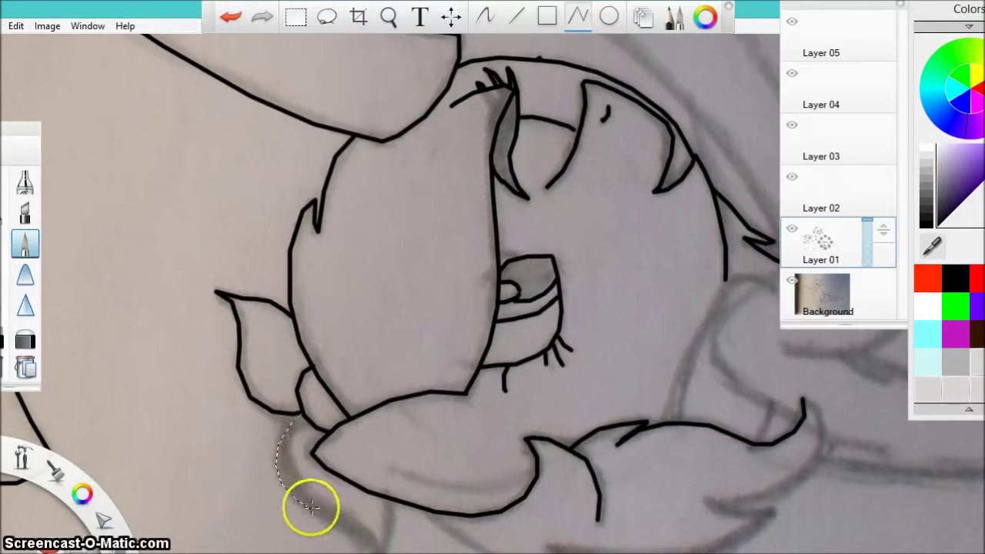
left_click_drag(374, 552, 387, 498)
- Trace the crease inside the second pony's curled lock and the jagged lower edge of the hair beneath it
left_click(387, 17)
left_click_drag(553, 387, 419, 177)
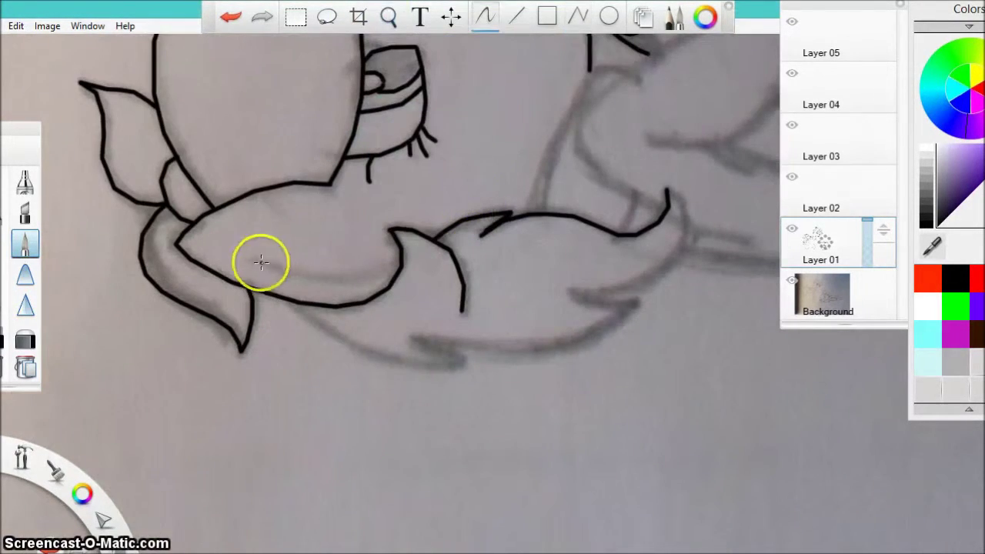
left_click(577, 17)
left_click_drag(260, 264, 400, 262)
mouse_move(292, 300)
left_mouse_down()
mouse_move(377, 356)
mouse_move(593, 335)
mouse_move(613, 294)
mouse_move(690, 212)
mouse_move(667, 190)
left_mouse_up()
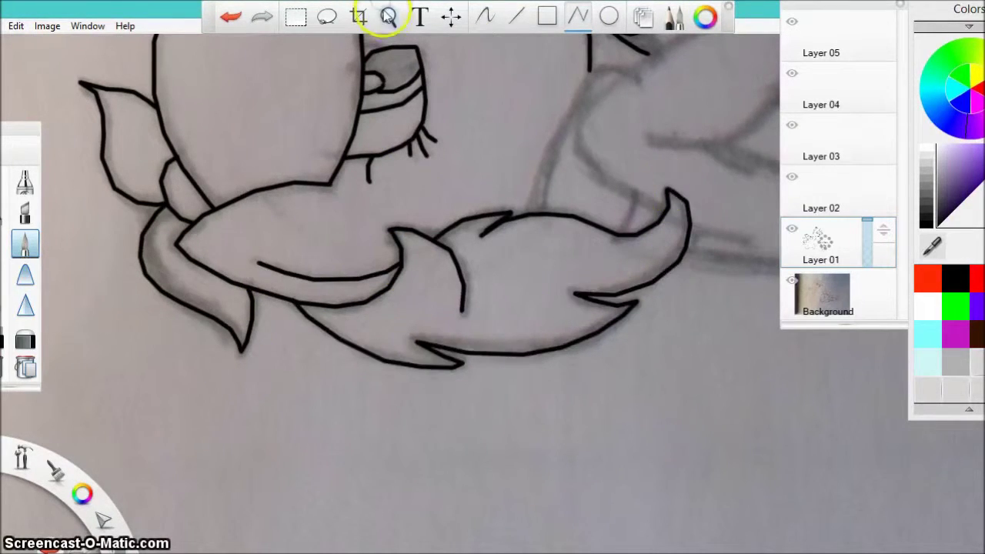
- Trace the second pony's face edge from beside the ear down to the lower hair mass
left_click(388, 17)
left_click_drag(530, 254, 253, 432)
left_click(484, 16)
left_click(578, 16)
left_click_drag(280, 304, 257, 391)
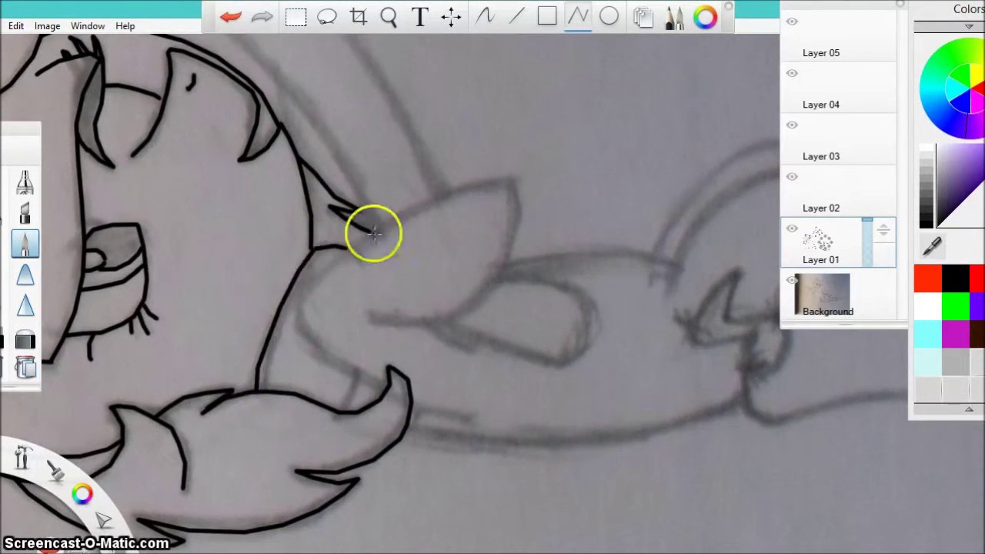
- Trace the large pointed shape beside the second pony's head, redoing it with a smoother curve down to the hair tip
mouse_move(370, 319)
left_mouse_down()
mouse_move(423, 325)
mouse_move(514, 181)
mouse_move(318, 274)
mouse_move(318, 345)
mouse_move(414, 393)
left_mouse_up()
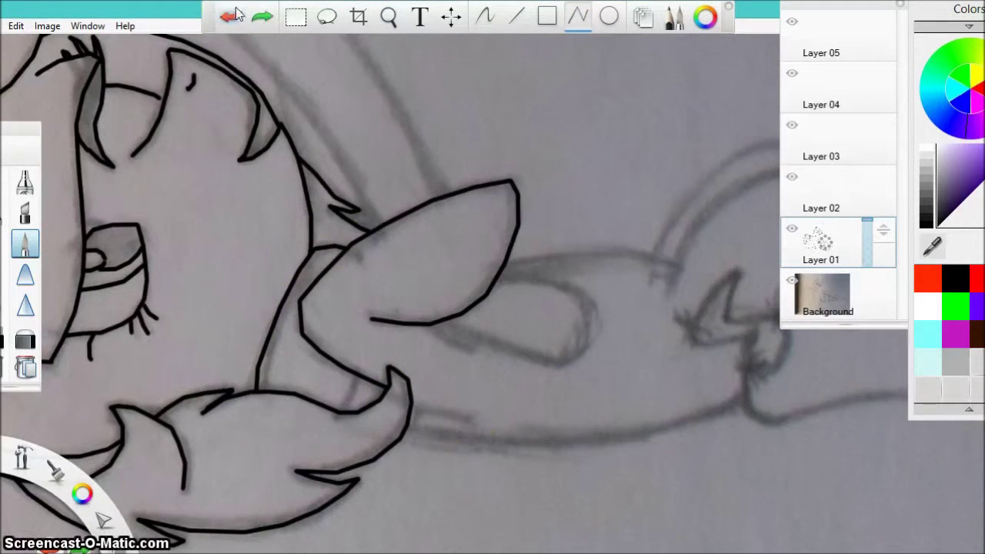
left_click(375, 317)
left_click(450, 321)
left_click(484, 301)
left_click(519, 212)
left_click(509, 178)
left_click(372, 230)
left_click(300, 298)
left_click(338, 364)
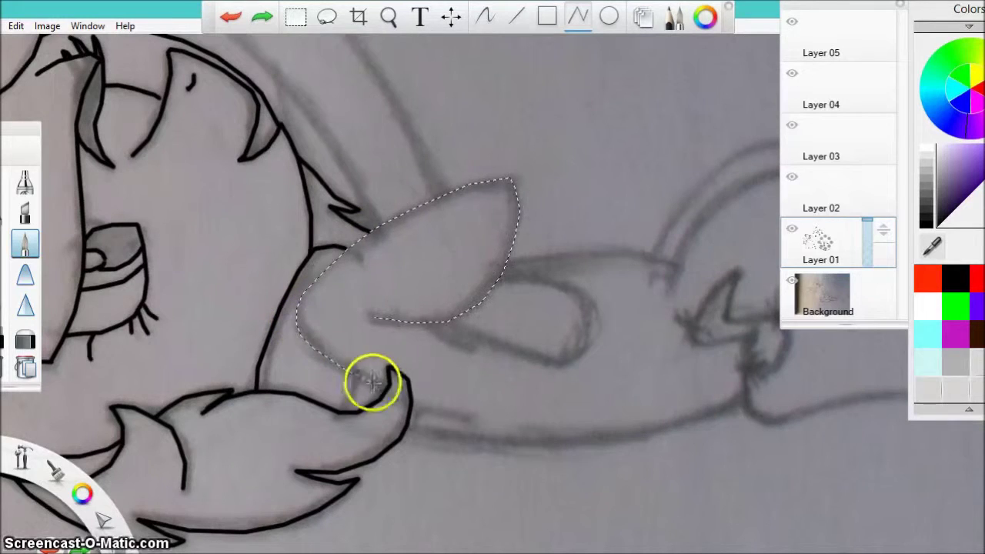
double_click(384, 388)
- Trace the short line extending from the hair tip and the small curve joining the hair to the shape above
left_click(413, 400)
double_click(469, 416)
left_click(357, 377)
left_click(351, 402)
double_click(340, 411)
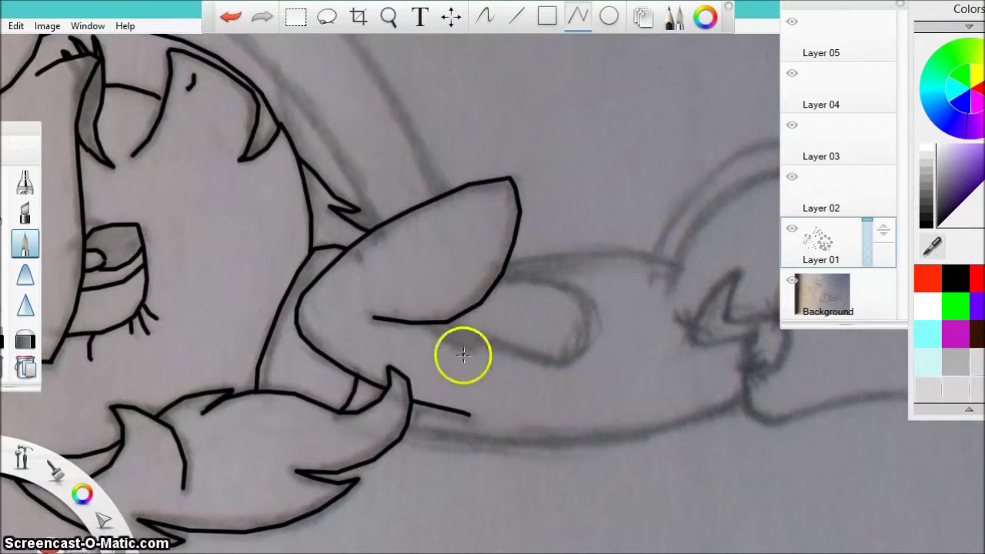
- Trace the second pony's upper body line from the large pointed shape to the base of the raised hind leg
mouse_move(430, 323)
left_mouse_down()
mouse_move(475, 347)
mouse_move(559, 361)
mouse_move(497, 282)
mouse_move(504, 266)
left_mouse_up()
left_click(504, 268)
left_click(558, 259)
left_click(620, 256)
double_click(670, 264)
- Trace the rounded shape behind the pointed one and the near hind leg's arch and upper edge
left_click(389, 17)
left_click_drag(442, 128, 547, 320)
left_click(577, 17)
left_click(480, 420)
mouse_move(470, 391)
left_mouse_down()
mouse_move(336, 211)
mouse_move(186, 101)
mouse_move(343, 84)
mouse_move(536, 370)
left_mouse_up()
double_click(545, 388)
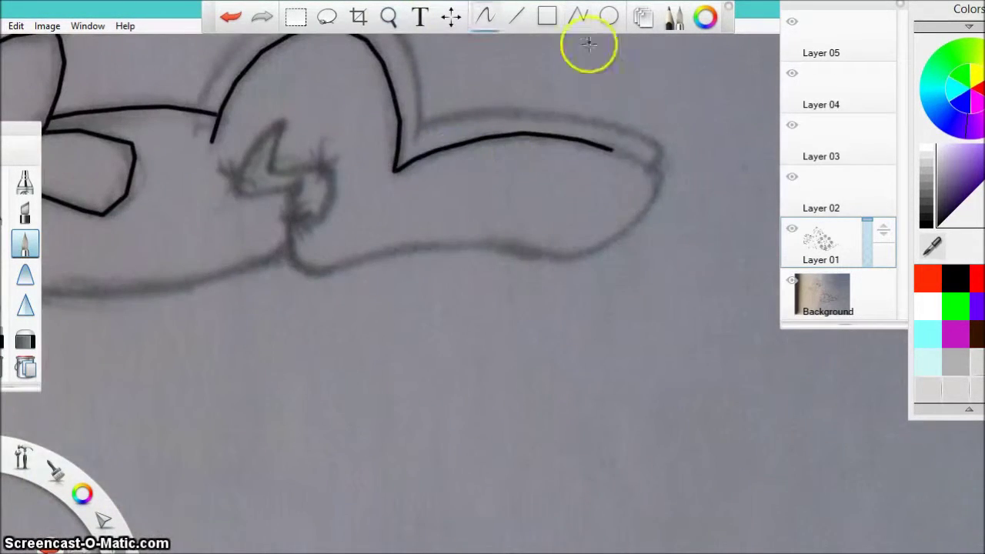
- Trace the near hind leg's hoof end and underside back to the mark on the hip
left_click(578, 17)
left_click(612, 151)
left_click(660, 177)
left_click(642, 216)
left_click(595, 250)
mouse_move(553, 254)
left_mouse_down()
mouse_move(359, 257)
mouse_move(286, 213)
left_mouse_up()
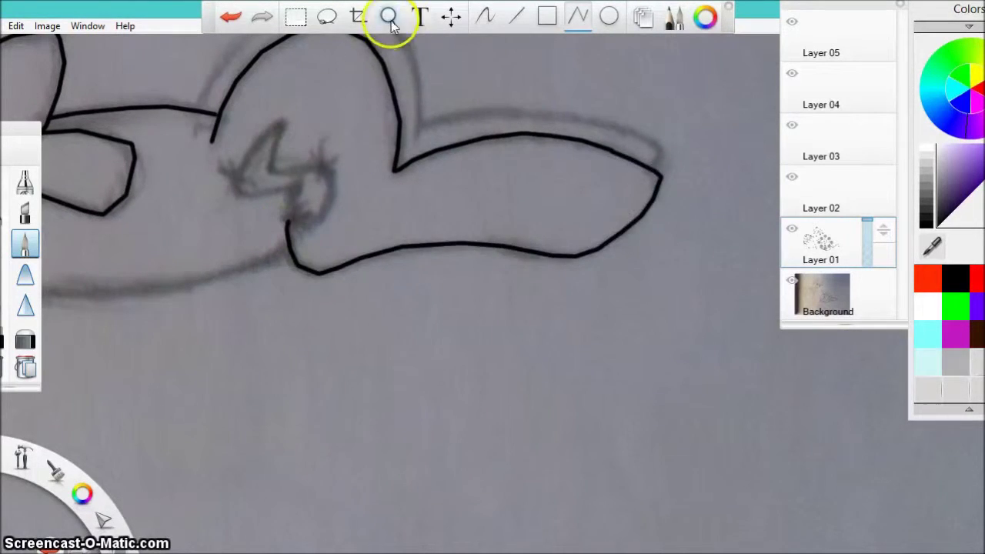
- Trace the far hind leg's outline, the remaining lower body line and the jagged hip mark of the second pony
left_click_drag(383, 21, 471, 305)
mouse_move(774, 254)
left_mouse_down()
mouse_move(598, 205)
mouse_move(531, 231)
left_mouse_up()
mouse_move(525, 137)
left_mouse_down()
mouse_move(395, 94)
mouse_move(314, 206)
left_mouse_up()
mouse_move(68, 376)
left_mouse_down()
mouse_move(138, 390)
mouse_move(323, 382)
mouse_move(403, 350)
left_mouse_up()
mouse_move(350, 281)
left_mouse_down()
mouse_move(413, 281)
mouse_move(403, 318)
mouse_move(422, 264)
mouse_move(428, 282)
left_mouse_up()
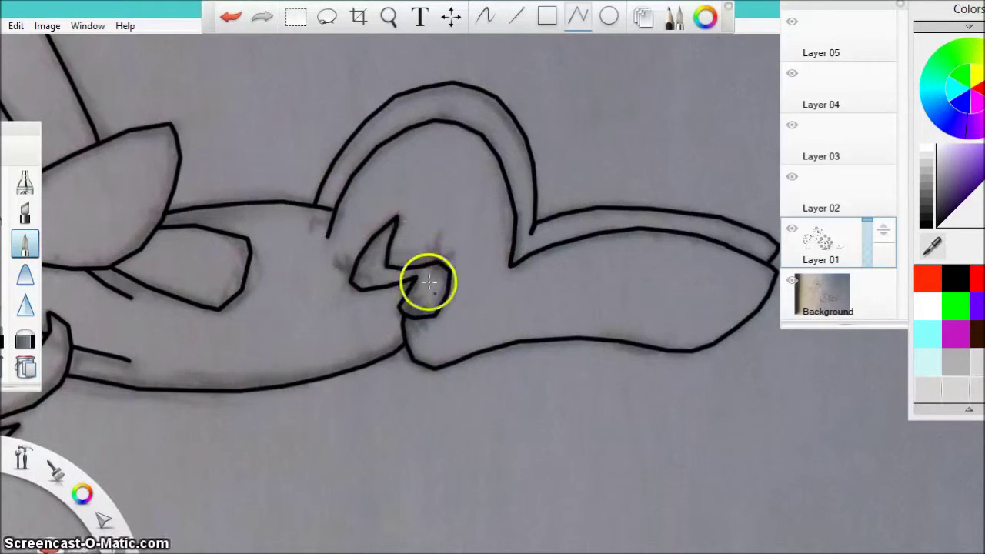
- Draw three white star-shaped sparkles on the corners of the second pony's hip mark
mouse_move(439, 233)
left_mouse_down()
mouse_move(434, 278)
mouse_move(445, 267)
left_mouse_up()
left_click_drag(423, 268, 444, 249)
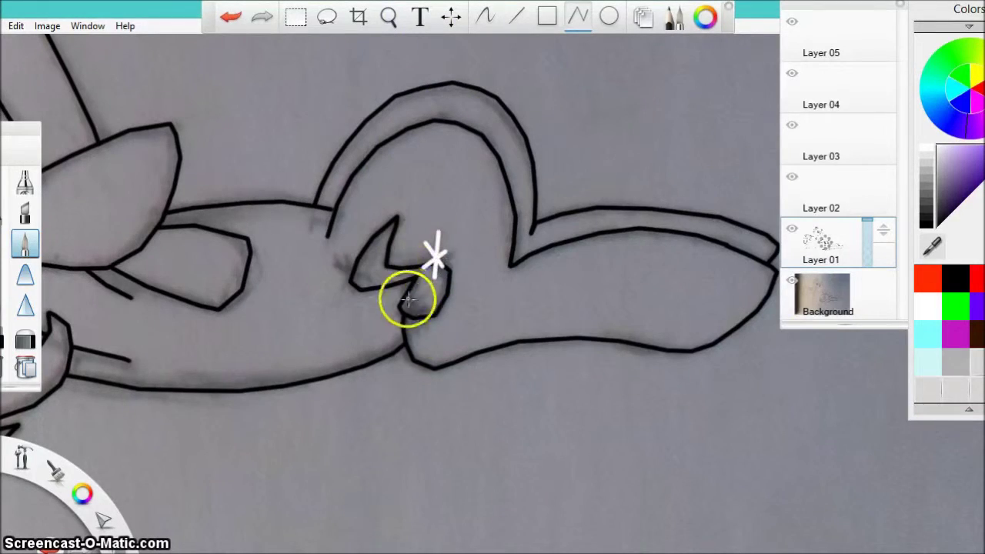
left_click_drag(405, 296, 418, 318)
left_click_drag(420, 297, 405, 309)
mouse_move(343, 254)
left_mouse_down()
mouse_move(358, 291)
mouse_move(366, 279)
left_mouse_up()
left_click_drag(362, 261, 340, 284)
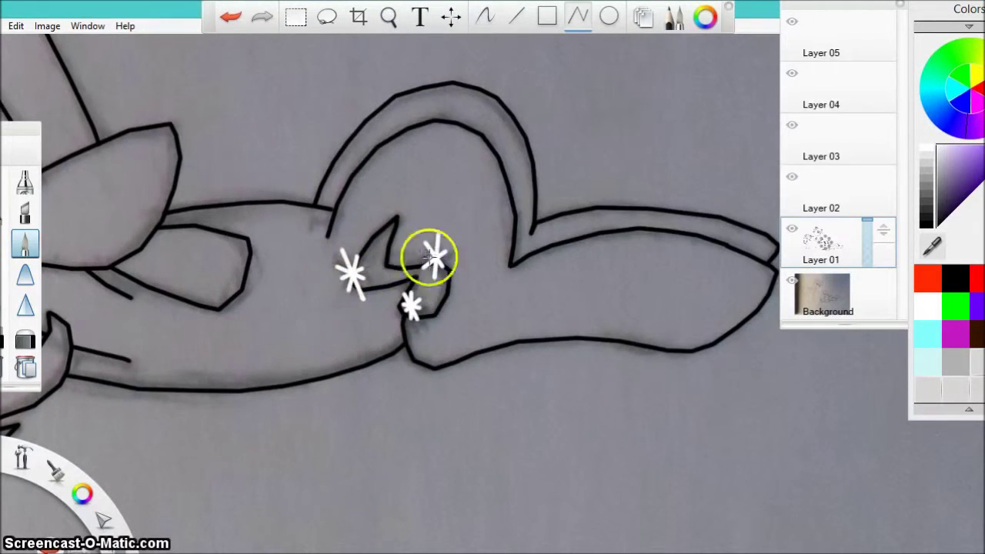
- Fill the strands of the first pony's mane and fringe with yellow
key("space")
left_click_drag(257, 169, 607, 266)
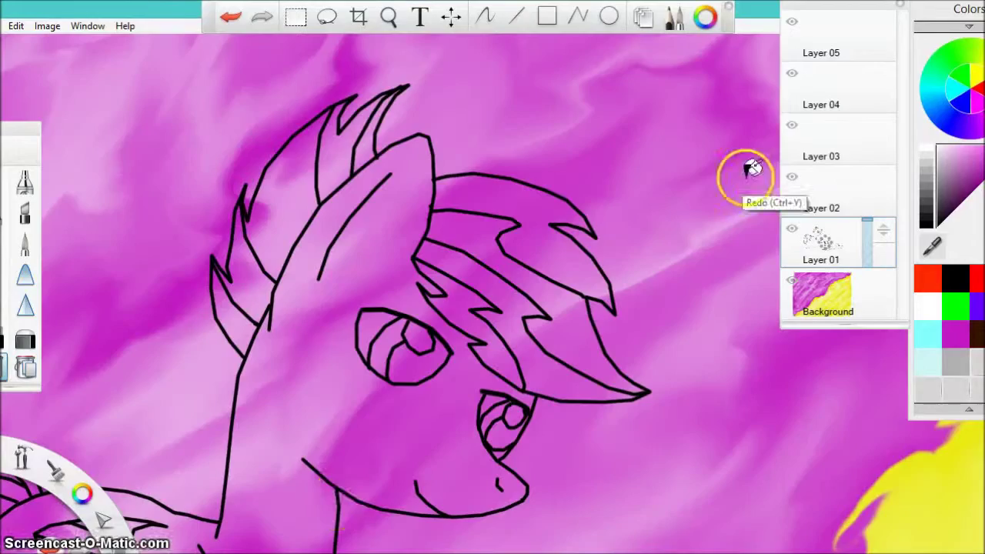
left_click(336, 157)
left_click(285, 177)
left_click(245, 269)
left_click(234, 319)
left_click(369, 143)
left_click(492, 198)
left_click(481, 238)
left_click(492, 289)
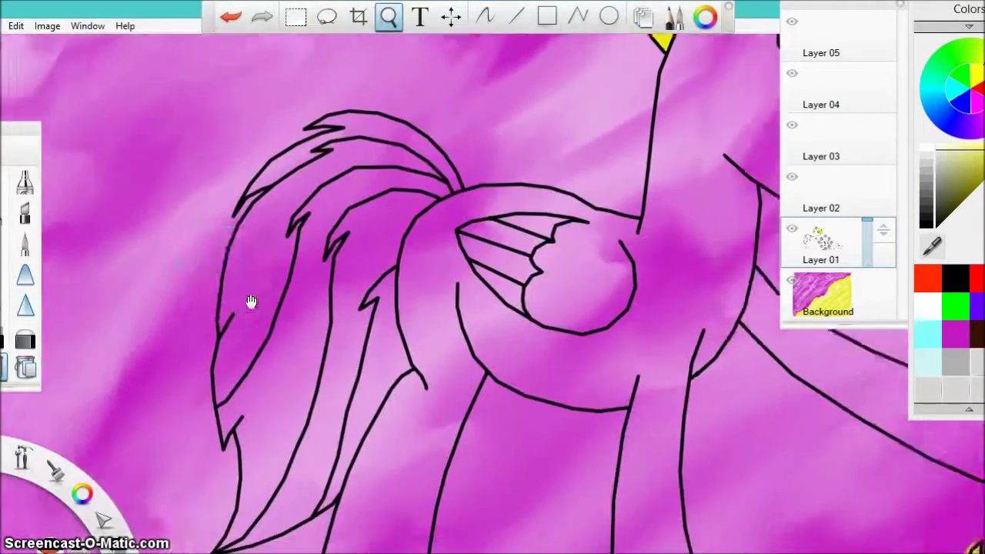
- Fill the sections of the first pony's tail with the same yellow
left_click(253, 303)
left_click(398, 193)
left_click(362, 346)
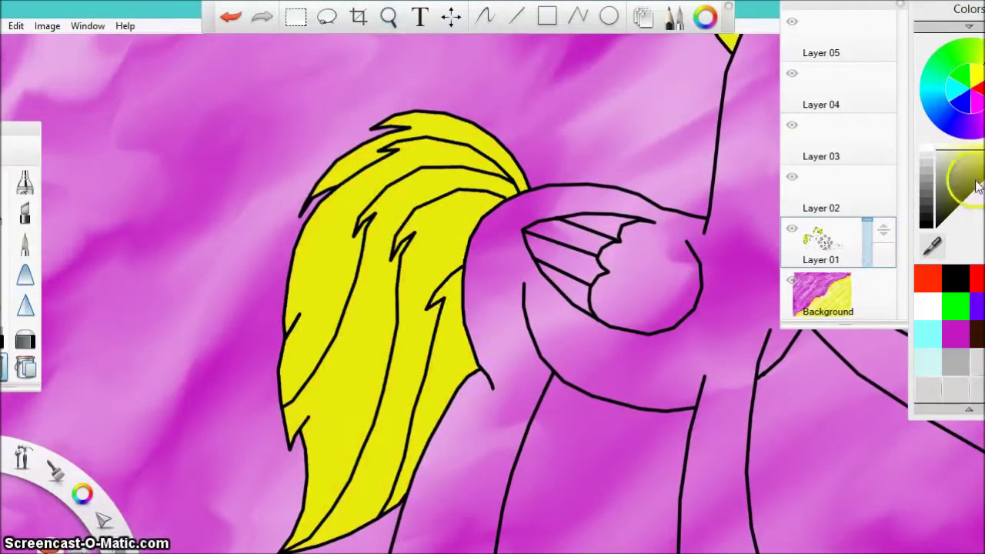
- Fill alternate strands of the first pony's tail, mane and fringe with a slightly darker yellow
left_click(387, 18)
left_click(325, 358)
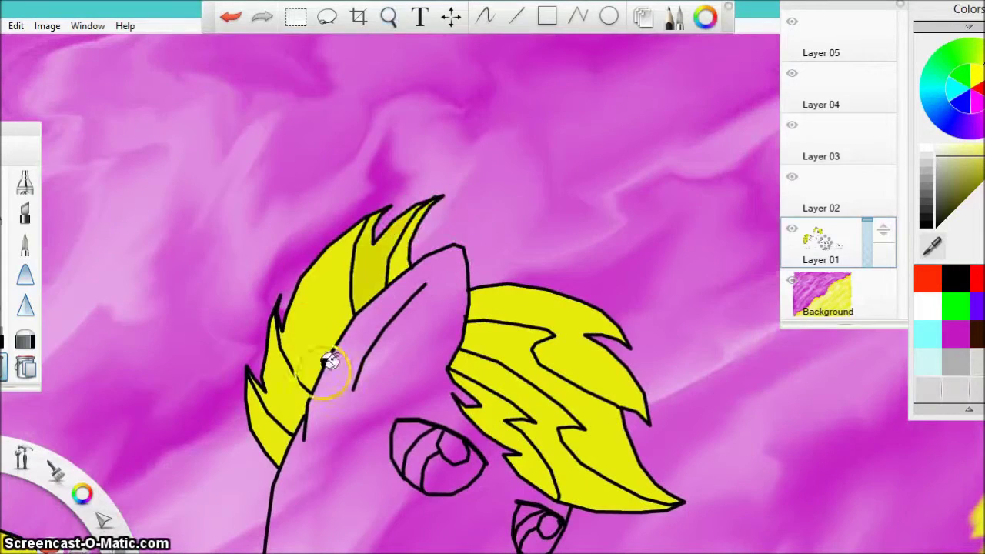
left_click(506, 400)
left_click(500, 408)
left_click(389, 17)
left_click_drag(508, 352, 513, 154)
left_click(497, 260)
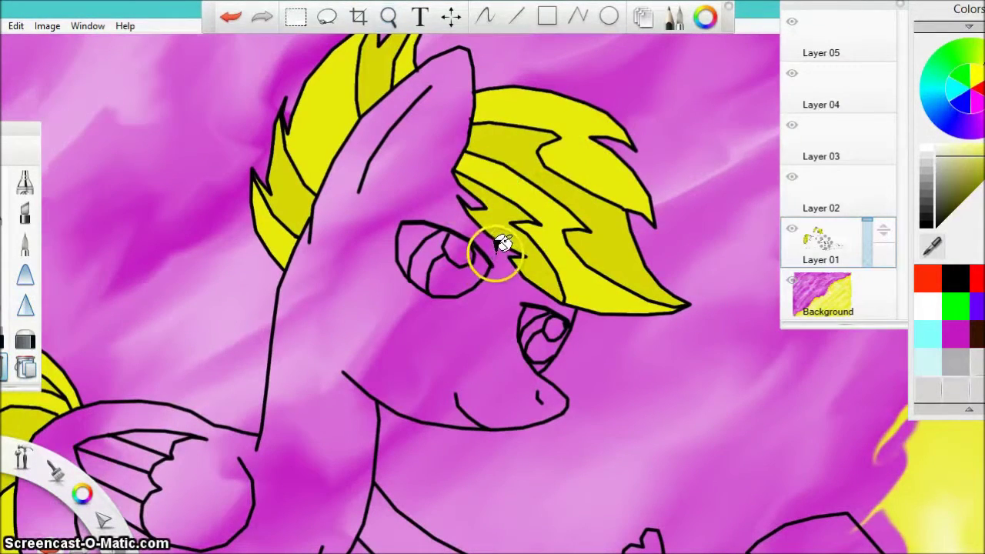
- Fill the irises of the first pony's two eyes with bright green
left_click(435, 256)
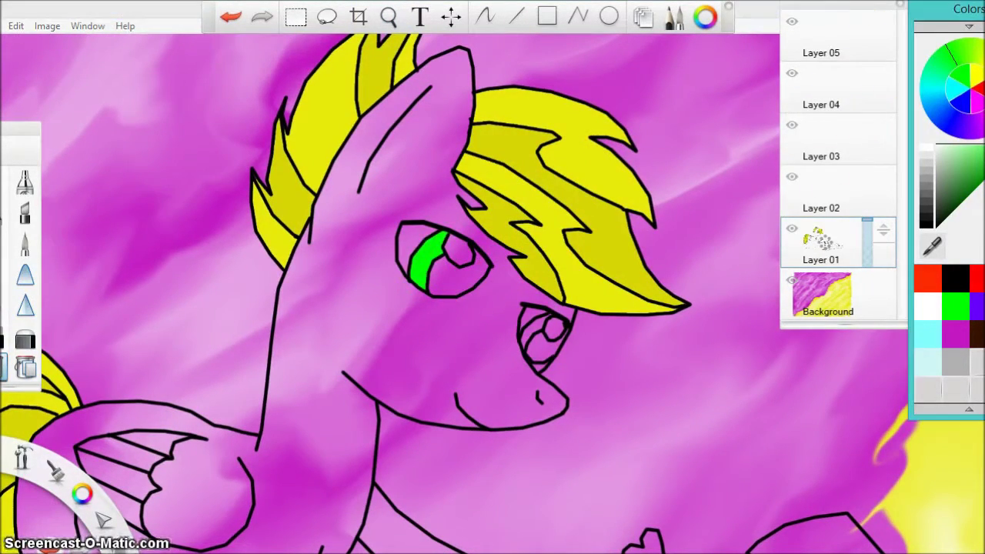
left_click(529, 337)
left_click(630, 266)
- Fill the first pony's eye whites, eye highlights, body and wing feathers with white
left_click(932, 310)
left_click(459, 251)
left_click(409, 250)
left_click(531, 315)
left_click(553, 328)
left_click(385, 312)
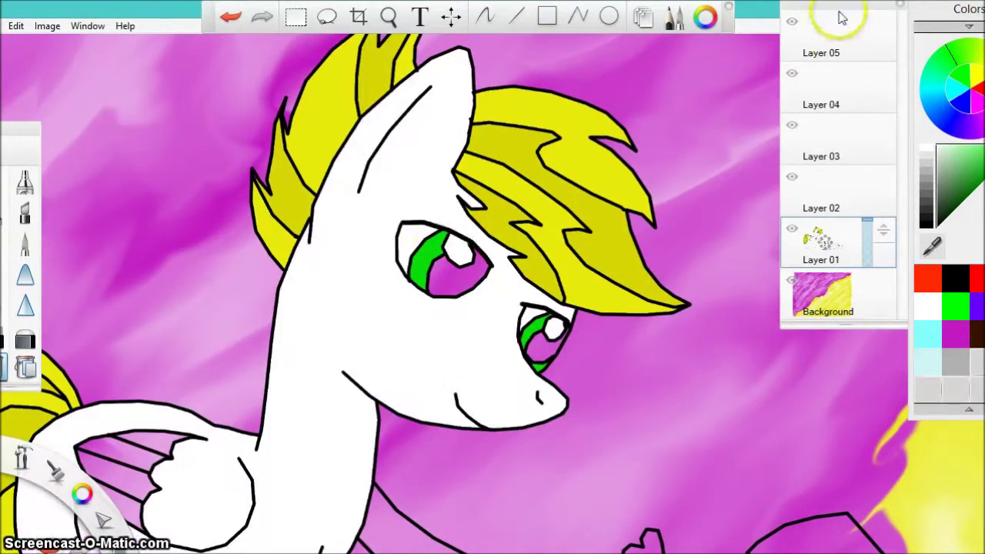
left_click(123, 479)
left_click(154, 439)
- Fill the pupils of the first pony's two eyes with black
left_click(956, 277)
left_click(458, 275)
left_click(543, 345)
- Fill the first pony's outstretched foreleg with white, undoing the fill made in the wrong colour
left_click(389, 16)
left_click_drag(445, 367, 618, 117)
left_click_drag(515, 548, 521, 379)
left_click(631, 138)
key("ctrl+z")
left_click(928, 306)
left_click(631, 145)
left_click(579, 17)
left_click(297, 158)
left_click(286, 180)
left_click(255, 269)
left_click(244, 365)
left_click(247, 408)
left_click(267, 482)
double_click(250, 493)
key("ctrl+z")
- Trace the edge of the first pony's far hind leg in black alongside the near hind leg
left_click(956, 277)
left_click(297, 159)
left_click(264, 241)
left_click(247, 310)
left_click(242, 373)
left_click(265, 487)
double_click(258, 497)
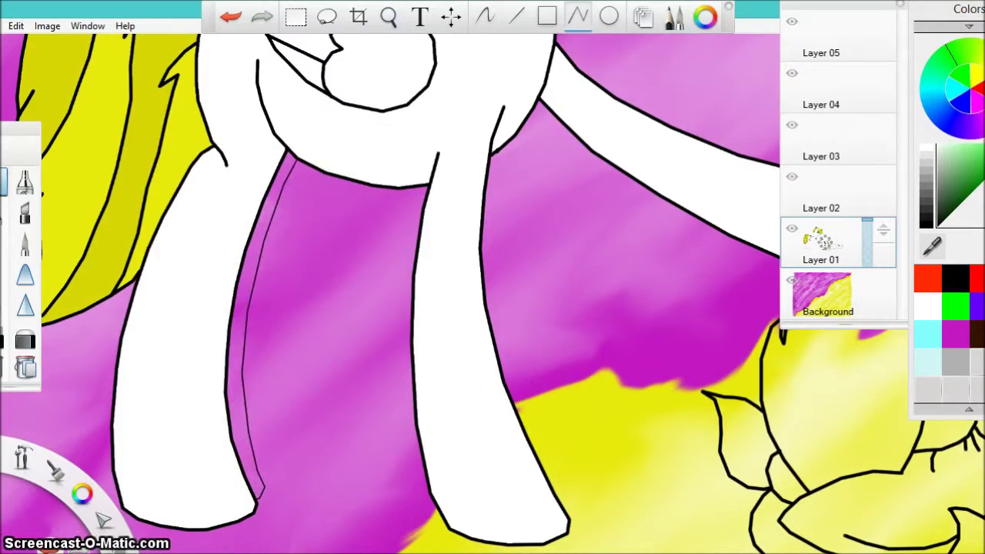
- Fill the narrow strip of the first pony's far hind leg with white
left_click(3, 367)
left_click(930, 302)
left_click(254, 258)
- Undo the misplaced fill on the second pony and close the small gap in the black outline under the fringe
key("space")
left_click_drag(668, 73, 420, 246)
left_click_drag(772, 375, 475, 153)
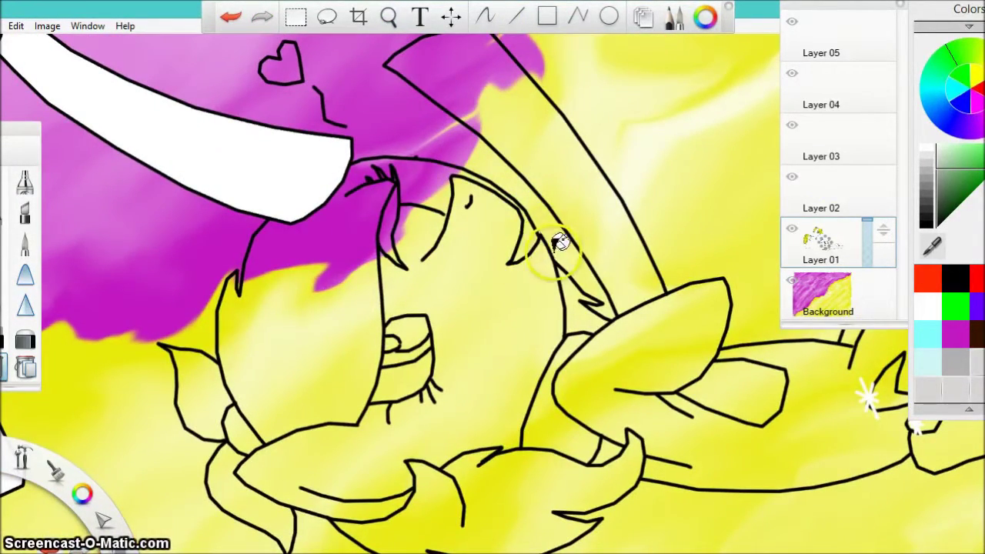
left_click(439, 307)
key("ctrl+z")
key("b")
left_click(959, 282)
left_click_drag(442, 213, 448, 217)
- Fill the second pony's fringe, the hair behind the face and the lower hair mass with grey
left_click(346, 317)
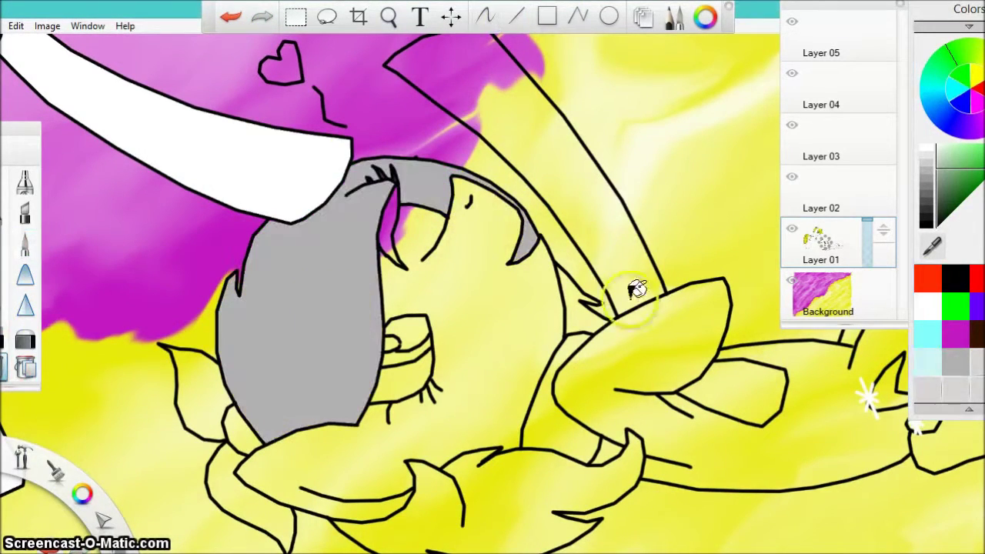
left_click(581, 308)
left_click(550, 479)
- Fill the second pony's neck area and the rounded shape on the torso with bright pink
left_click(389, 21)
left_click_drag(738, 112, 662, 39)
left_click(979, 105)
left_click(977, 146)
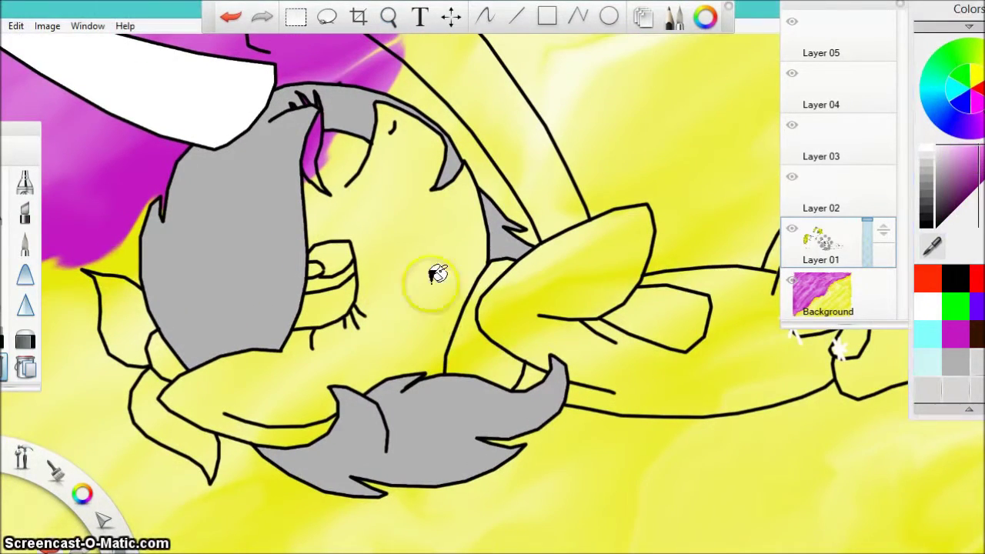
left_click(479, 327)
left_click(671, 311)
- Fill the second pony's face, body and forelegs with light pink
left_click(949, 147)
left_click(435, 266)
left_click(600, 259)
left_click(532, 377)
left_click(526, 148)
- Fill the second pony's far hind leg with light pink and the jagged hip mark with purple
left_click(380, 24)
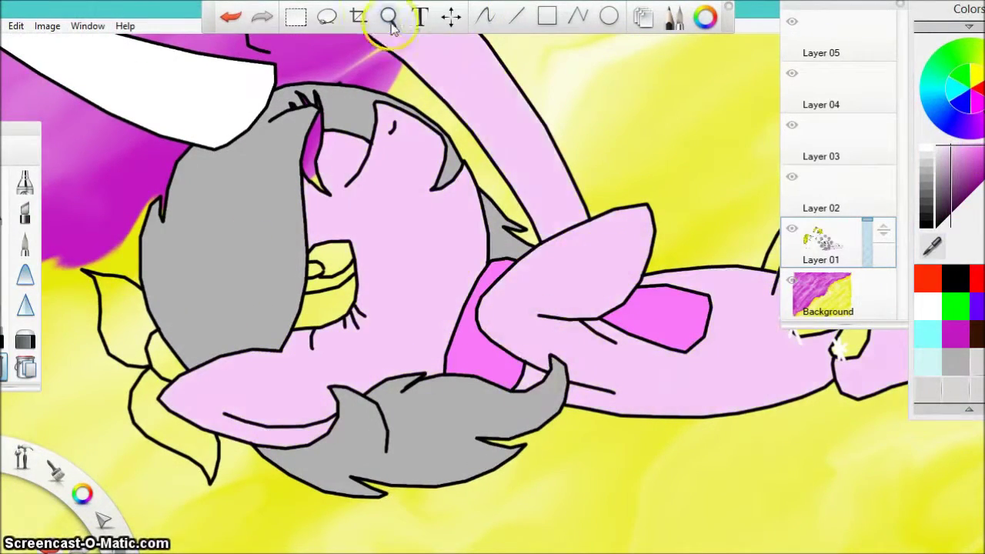
left_click_drag(707, 160, 360, 164)
left_click(552, 203)
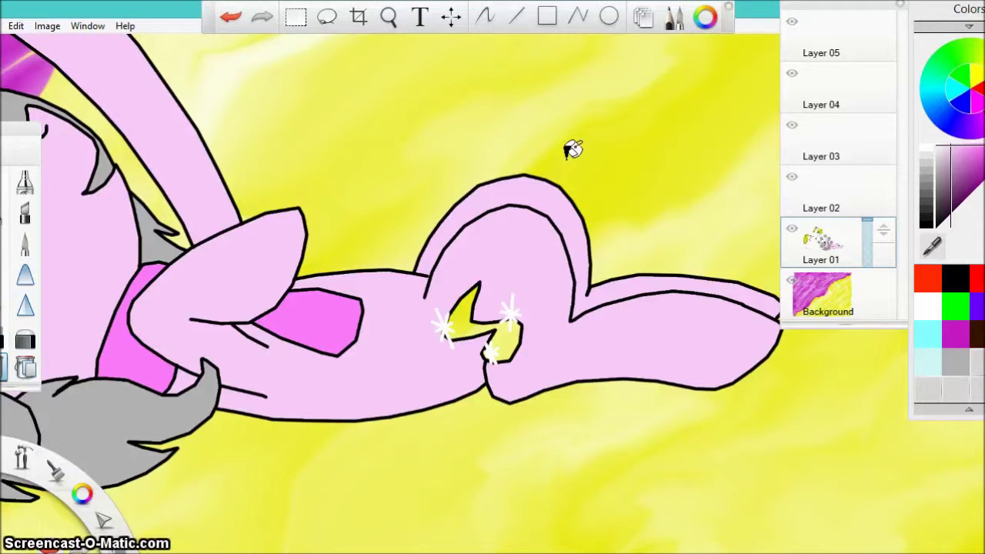
left_click(969, 165)
left_click(483, 329)
- Fill the second pony's far eyelash shape and pupil with black, and the eye white and highlight with white
left_click(388, 18)
left_click_drag(370, 101, 649, 181)
left_click(923, 298)
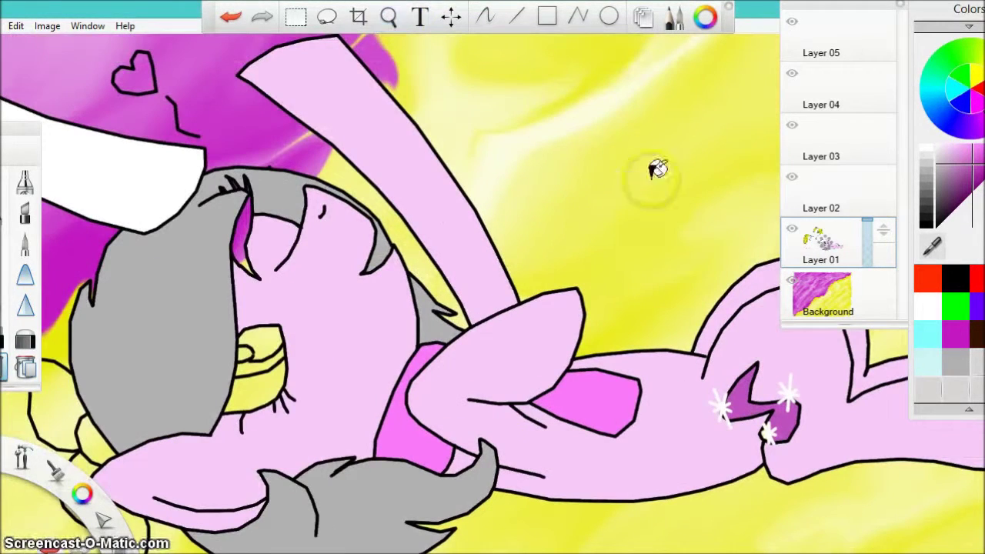
left_click(241, 228)
left_click(272, 341)
left_click(932, 303)
left_click(257, 389)
left_click(245, 353)
- Undo the last purple bow fills and fill the second pony's iris with dark purple
left_click(484, 16)
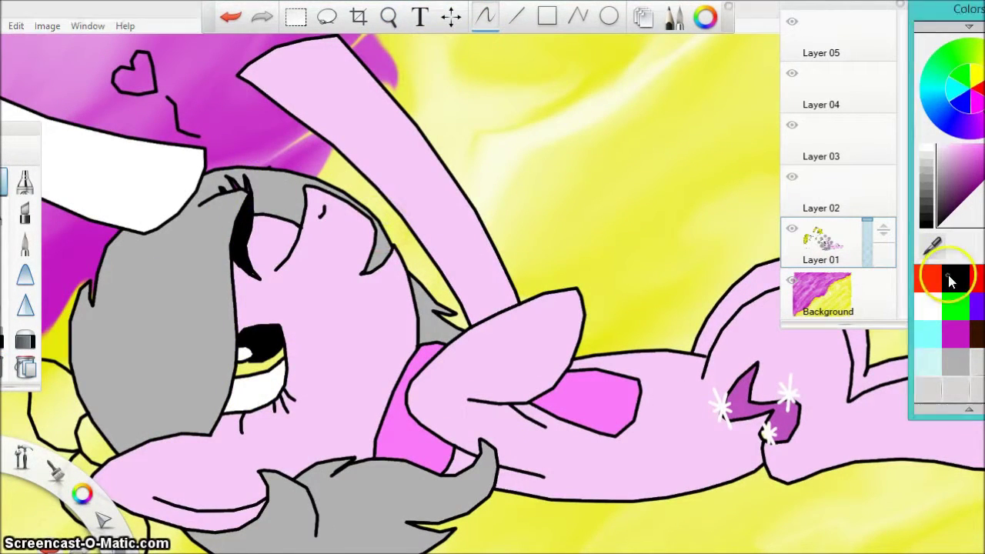
left_click(25, 244)
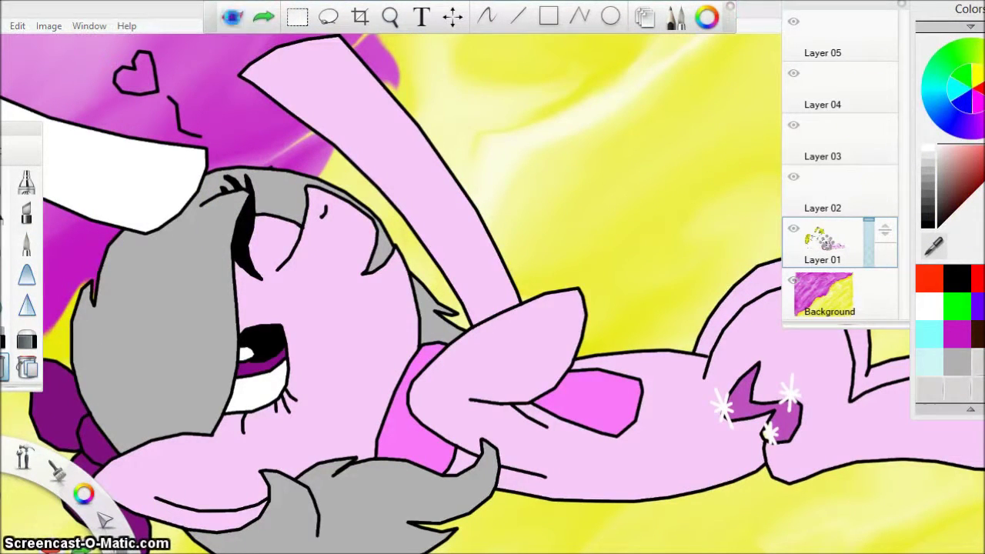
left_click(234, 21)
left_click(235, 21)
left_click(235, 21)
left_click(969, 183)
left_click(267, 363)
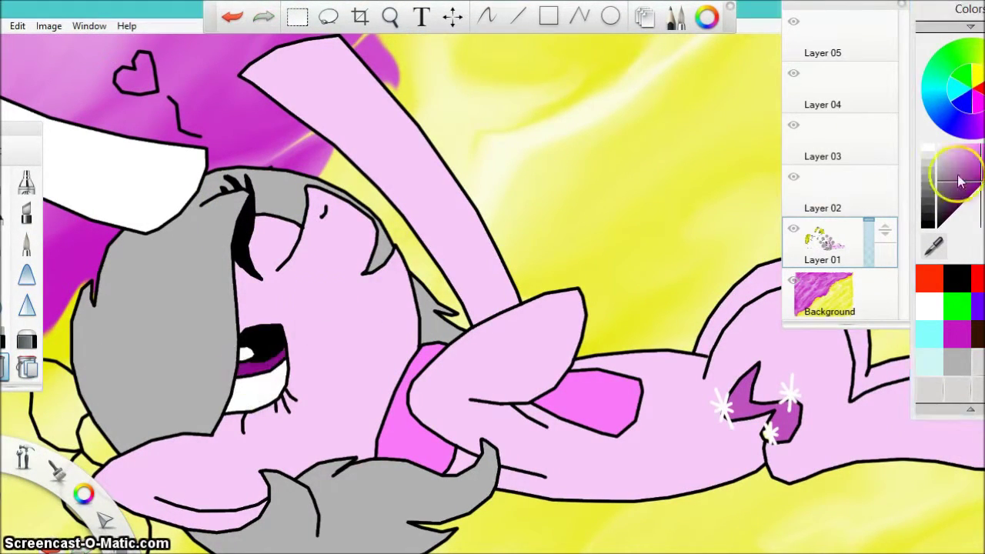
- Fill the second pony's bow with dark purple and the small heart above the head with red
left_click(971, 189)
left_click(55, 406)
left_click(96, 441)
left_click(929, 279)
left_click(137, 75)
- Sign the artwork by hand in black with the year '14 in the lower corner of the yellow background
left_click(391, 17)
left_click_drag(429, 165, 608, 246)
left_click_drag(409, 174, 475, 250)
left_click_drag(497, 153, 523, 211)
left_click(486, 16)
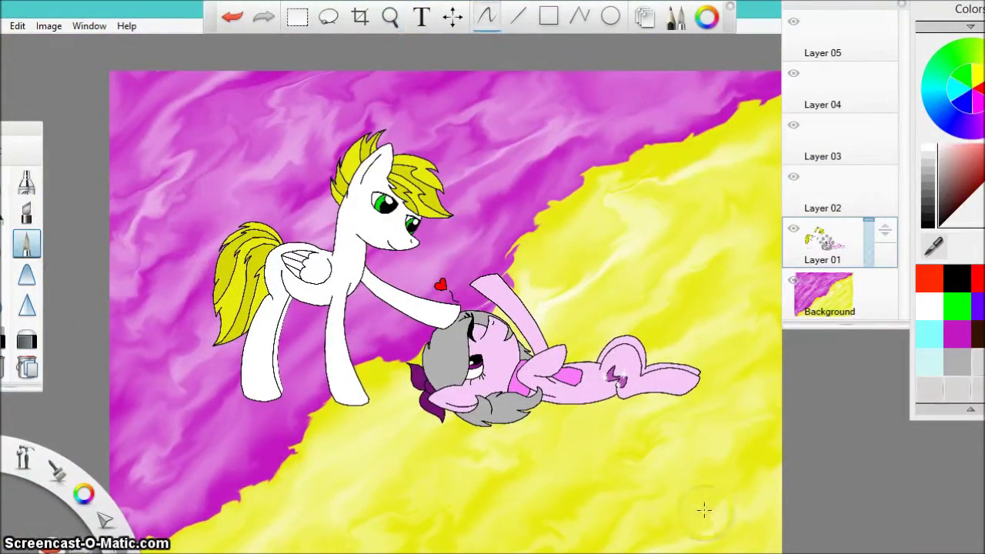
left_click(391, 17)
left_click_drag(727, 446, 806, 256)
mouse_move(379, 245)
left_mouse_down()
mouse_move(482, 328)
mouse_move(631, 354)
mouse_move(615, 472)
mouse_move(715, 422)
left_mouse_up()
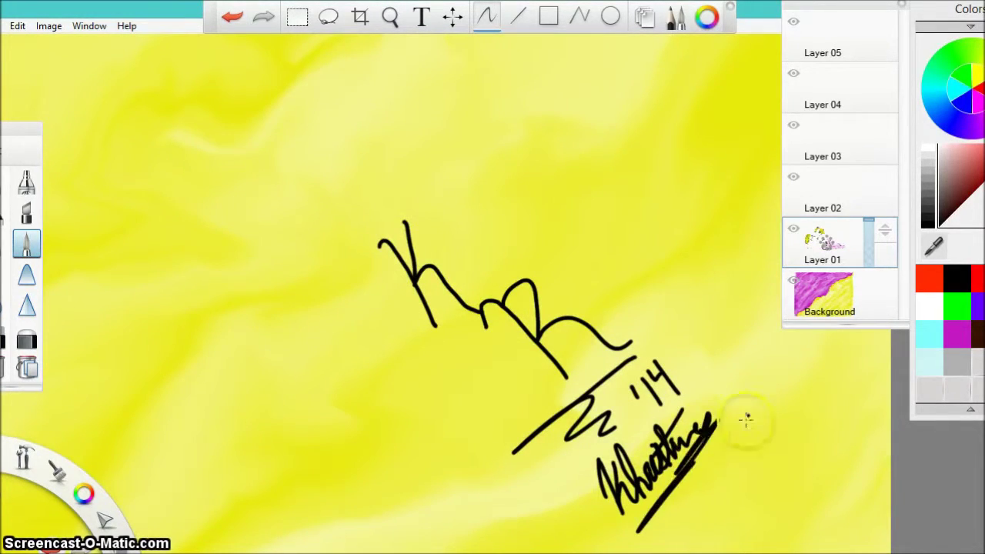
left_click_drag(701, 474, 806, 409)
left_click(390, 17)
mouse_move(427, 157)
left_mouse_down()
mouse_move(473, 384)
mouse_move(428, 514)
left_mouse_up()
left_click_drag(664, 348, 631, 345)
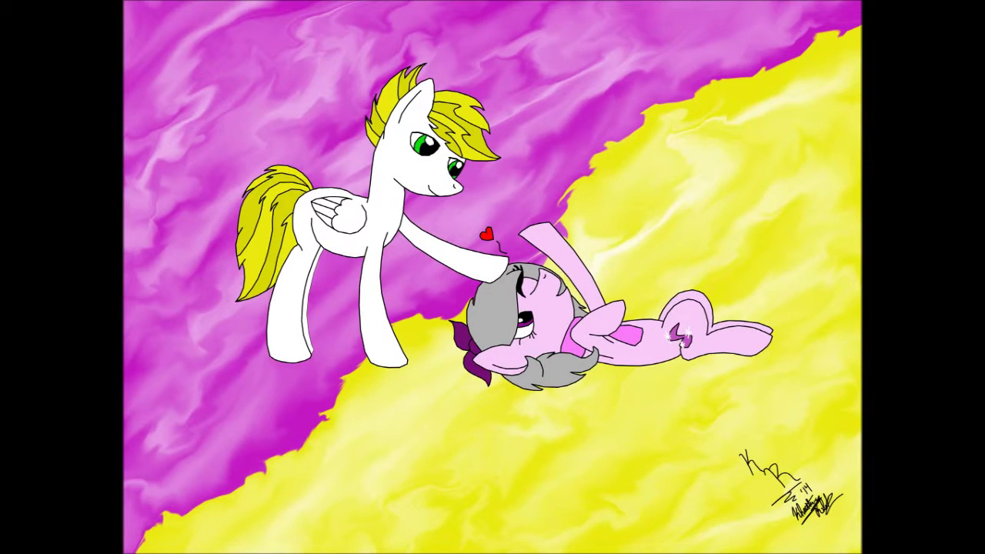